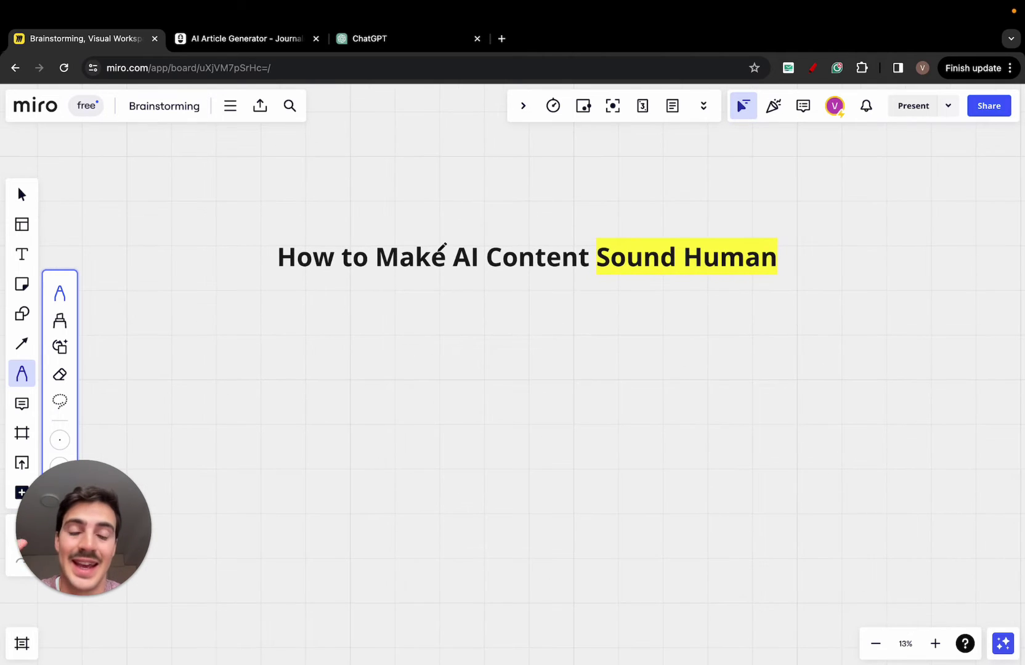
- Try and undo red underlines under Sound Human, then handwrite a red 1 below the title
scroll(441, 220, "up", 2)
left_click_drag(618, 285, 801, 285)
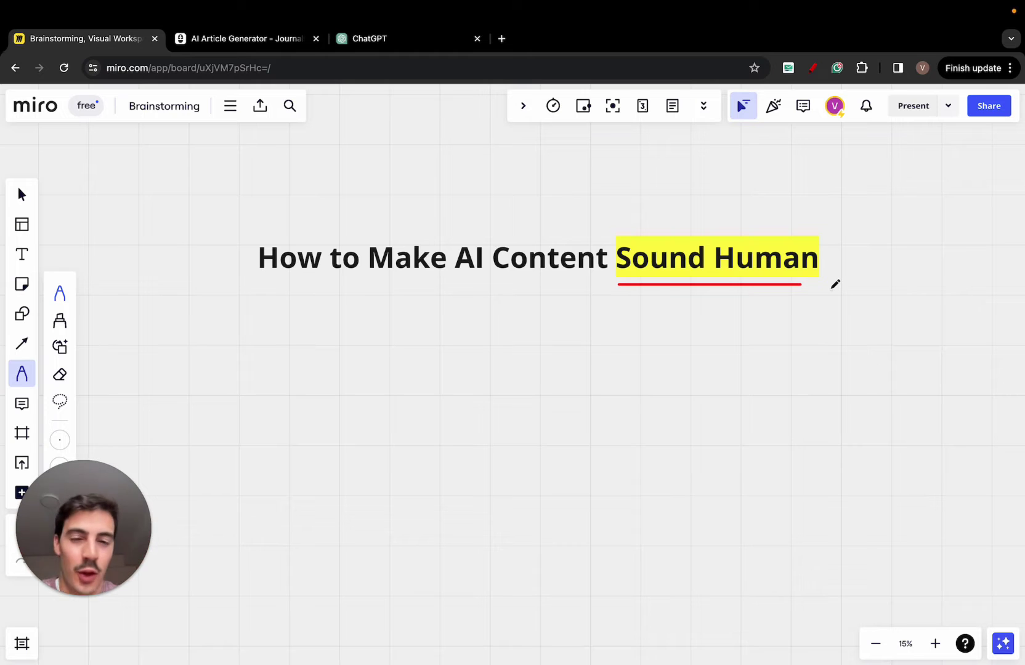
key("ctrl+z")
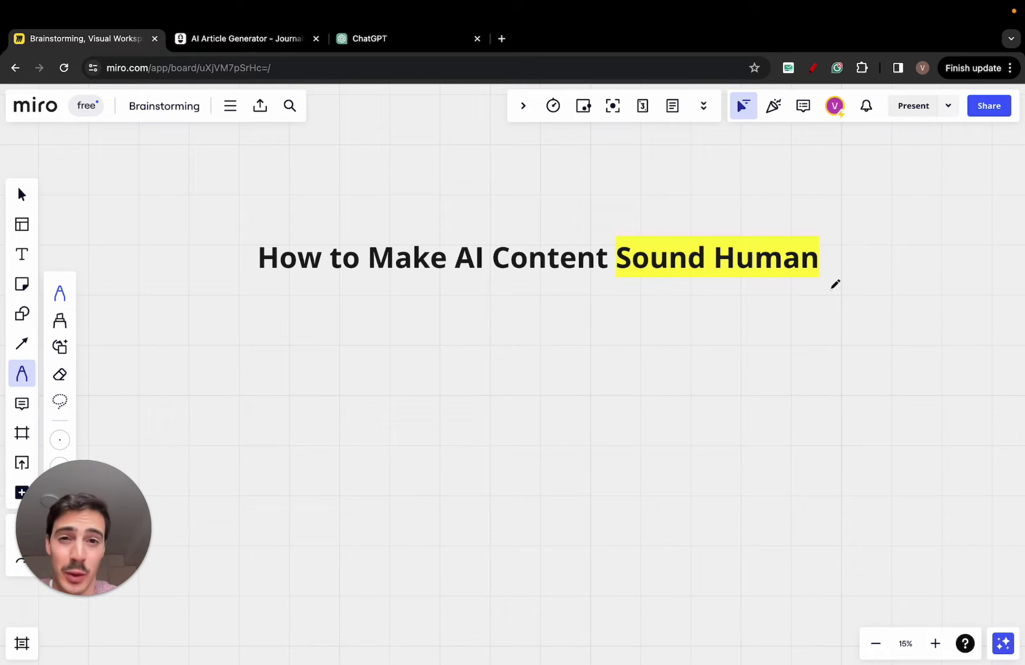
scroll(835, 283, "down", 1)
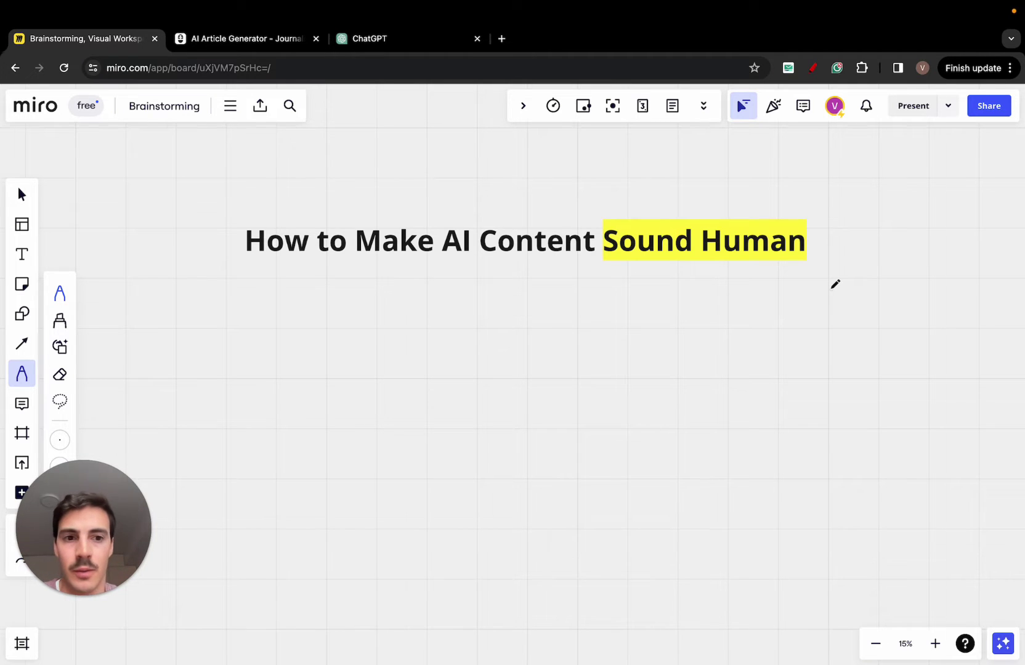
scroll(835, 284, "up", 2)
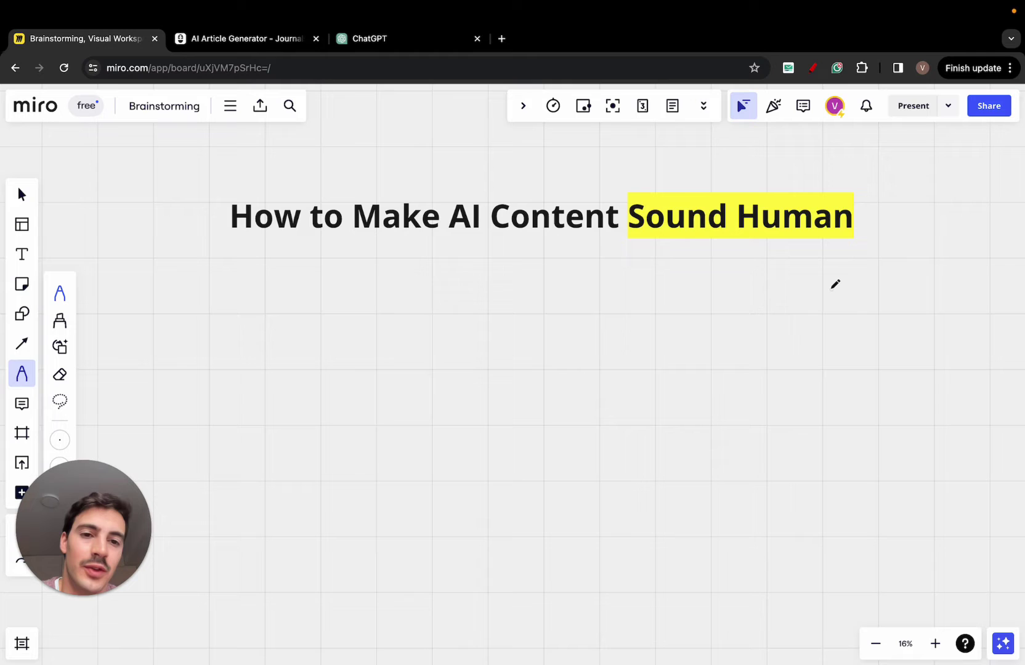
left_click_drag(640, 240, 901, 239)
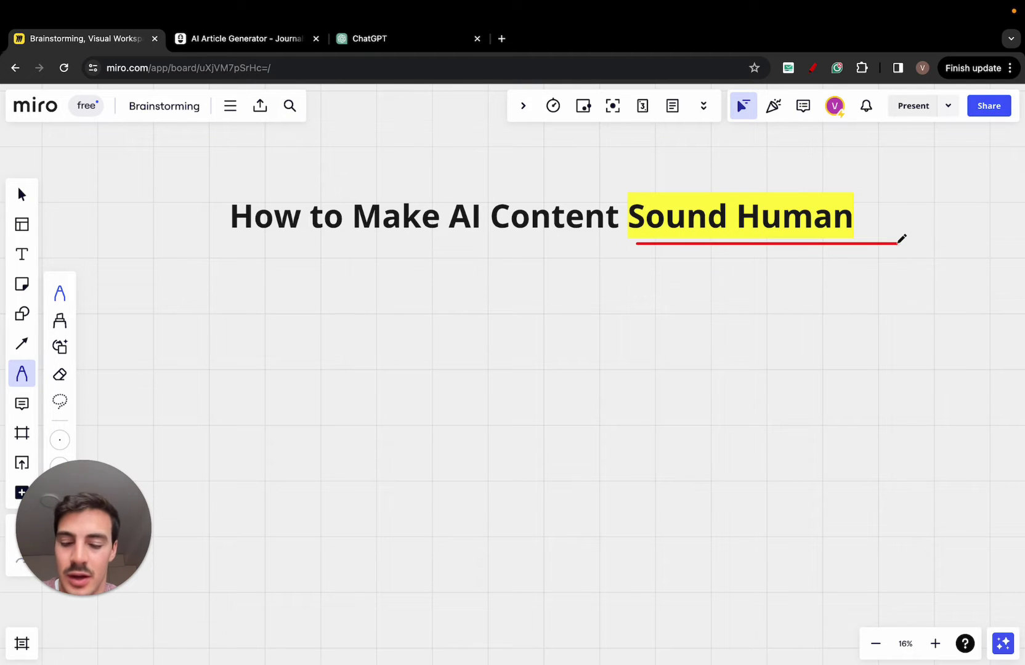
key("super+z")
left_click_drag(631, 241, 941, 242)
key("super+z")
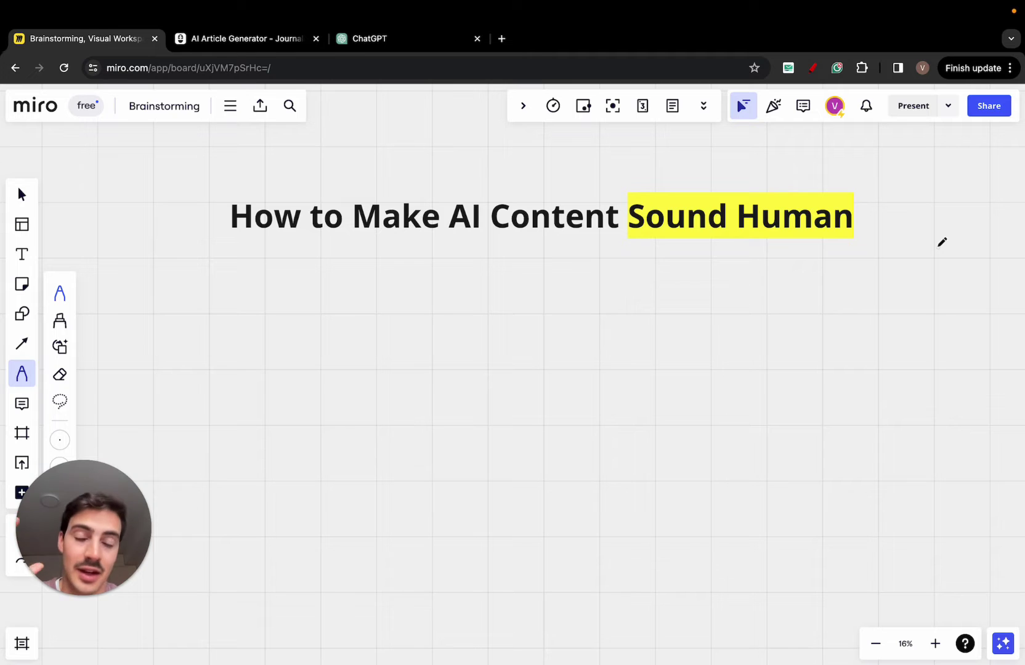
scroll(608, 323, "down", 2)
mouse_move(484, 300)
left_mouse_down()
mouse_move(498, 336)
mouse_move(642, 336)
left_mouse_up()
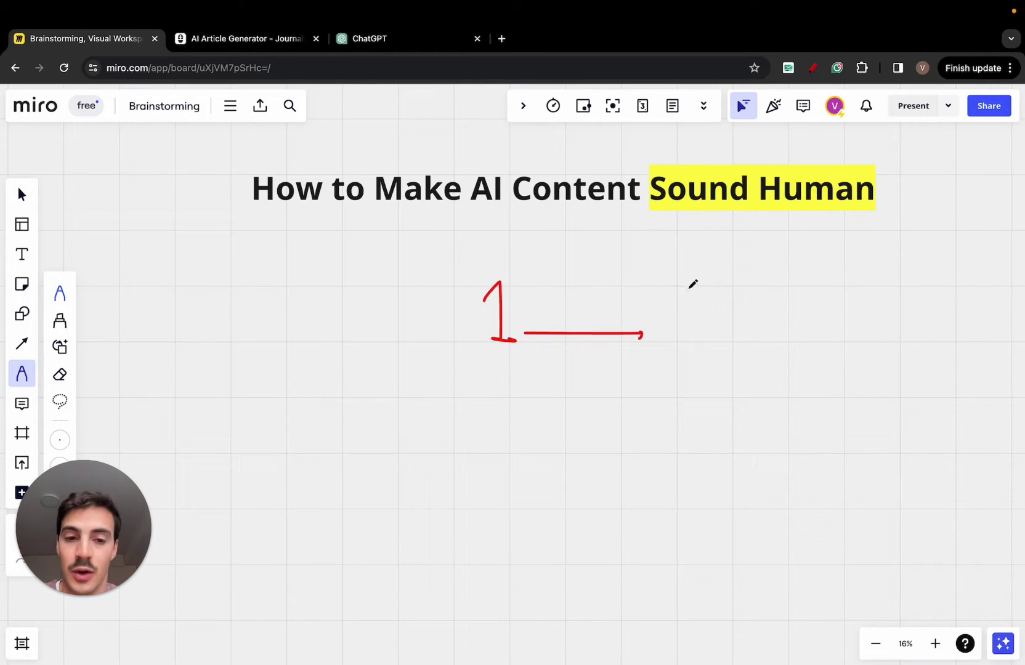
- Draw a line from the 1 to a circled H, add a circled V and 5, and double-underline Sound Human
mouse_move(687, 288)
left_mouse_down()
mouse_move(688, 308)
mouse_move(705, 301)
mouse_move(706, 329)
mouse_move(669, 303)
mouse_move(750, 327)
mouse_move(707, 283)
left_mouse_up()
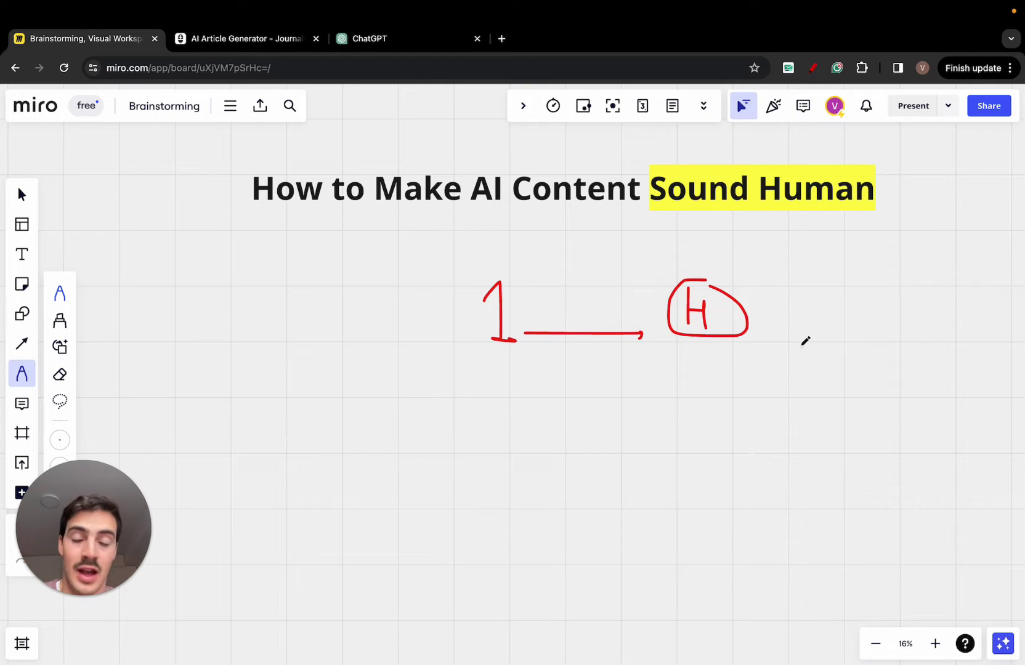
mouse_move(573, 402)
left_mouse_down()
mouse_move(580, 426)
mouse_move(615, 404)
mouse_move(516, 372)
mouse_move(675, 437)
mouse_move(609, 381)
left_mouse_up()
mouse_move(823, 374)
left_mouse_down()
mouse_move(796, 399)
mouse_move(802, 432)
left_mouse_up()
mouse_move(829, 361)
left_mouse_down()
mouse_move(846, 441)
mouse_move(838, 360)
left_mouse_up()
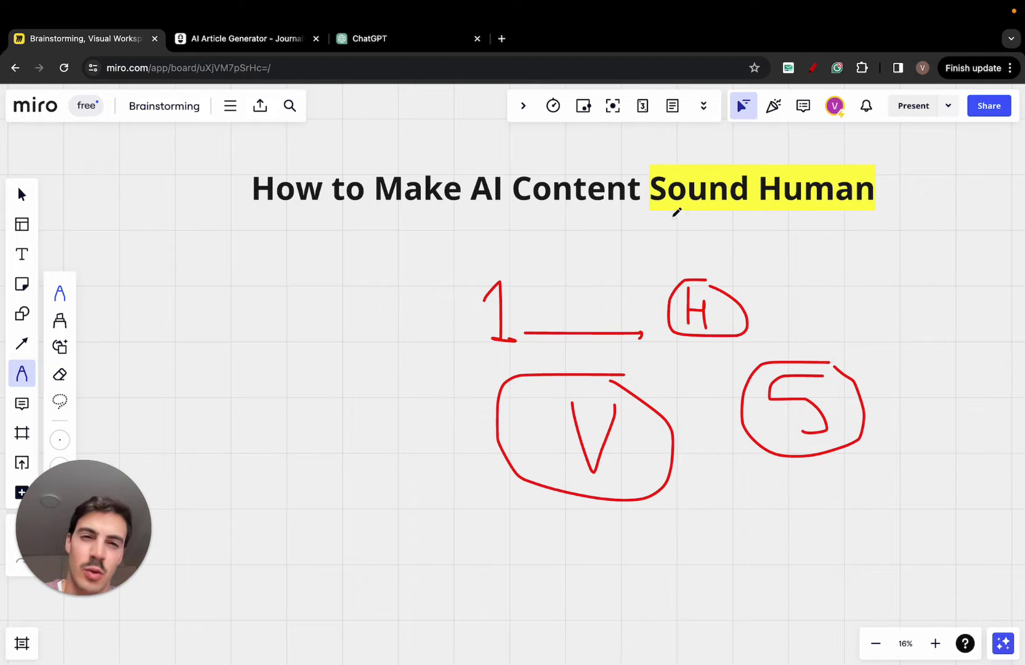
left_click_drag(654, 213, 849, 212)
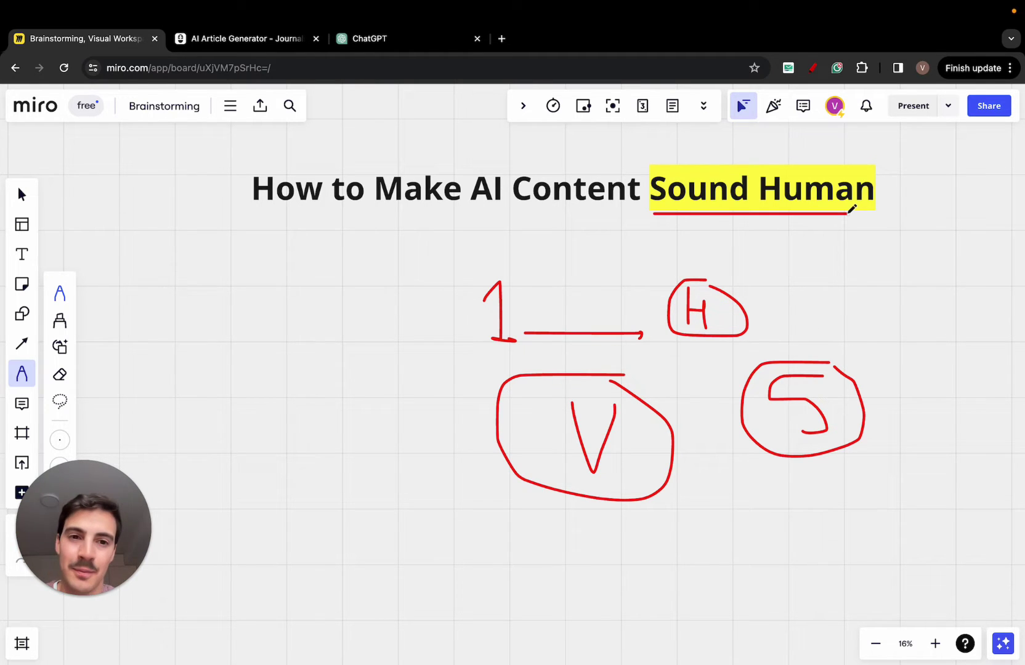
left_click_drag(653, 224, 882, 223)
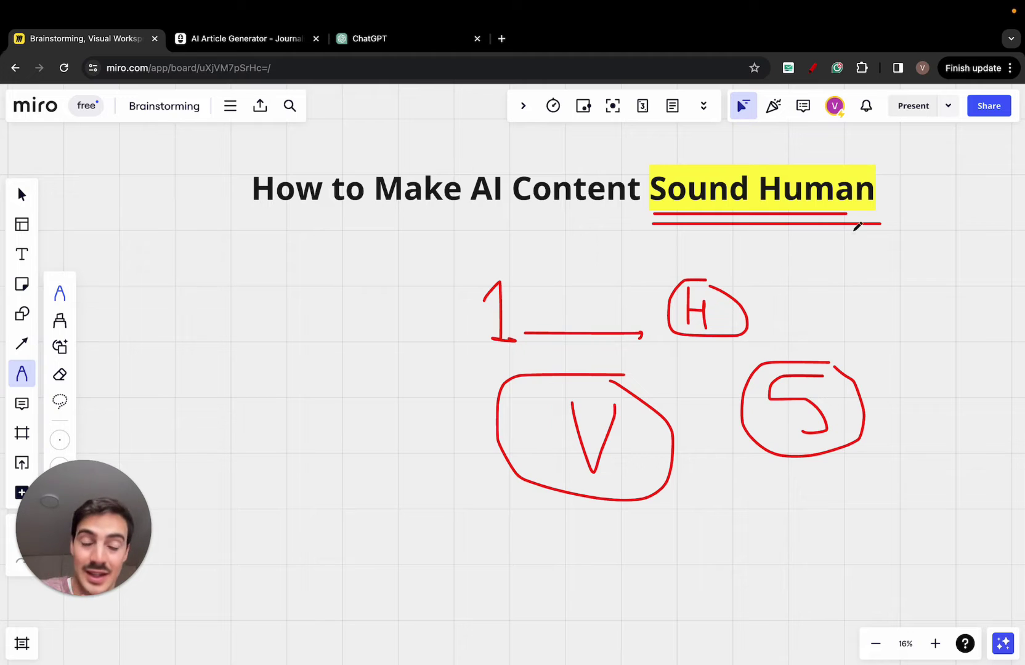
- Loop again around the circled V and 5; a red X drawn over Sound Human is undone
scroll(768, 295, "right", 2)
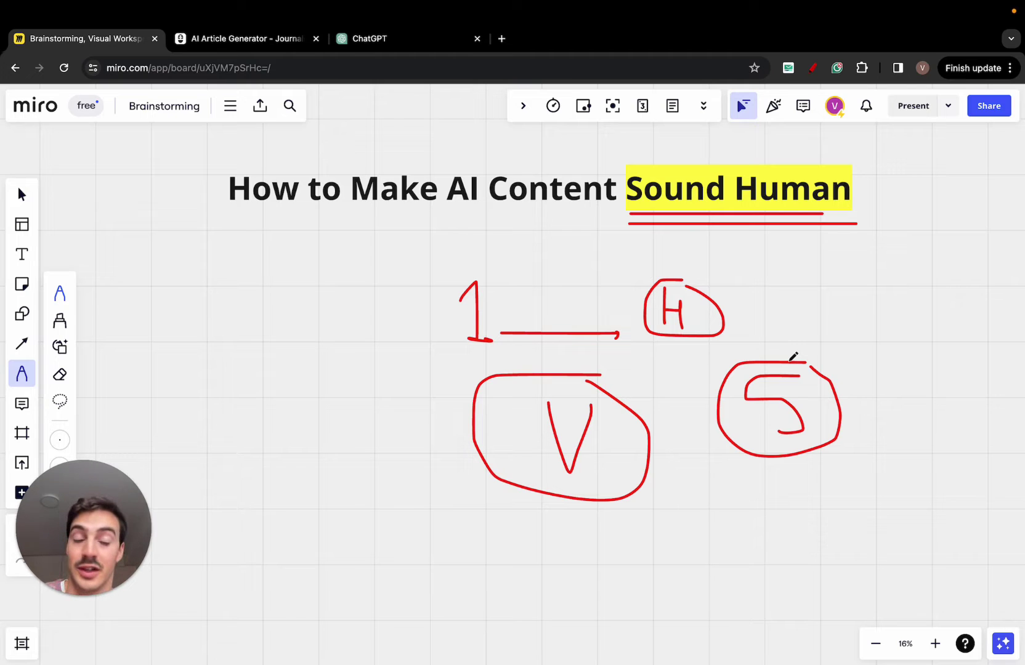
left_click_drag(609, 374, 651, 484)
mouse_move(808, 352)
left_mouse_down()
mouse_move(756, 464)
mouse_move(809, 367)
left_mouse_up()
left_click_drag(845, 127, 695, 282)
left_click_drag(697, 147, 791, 249)
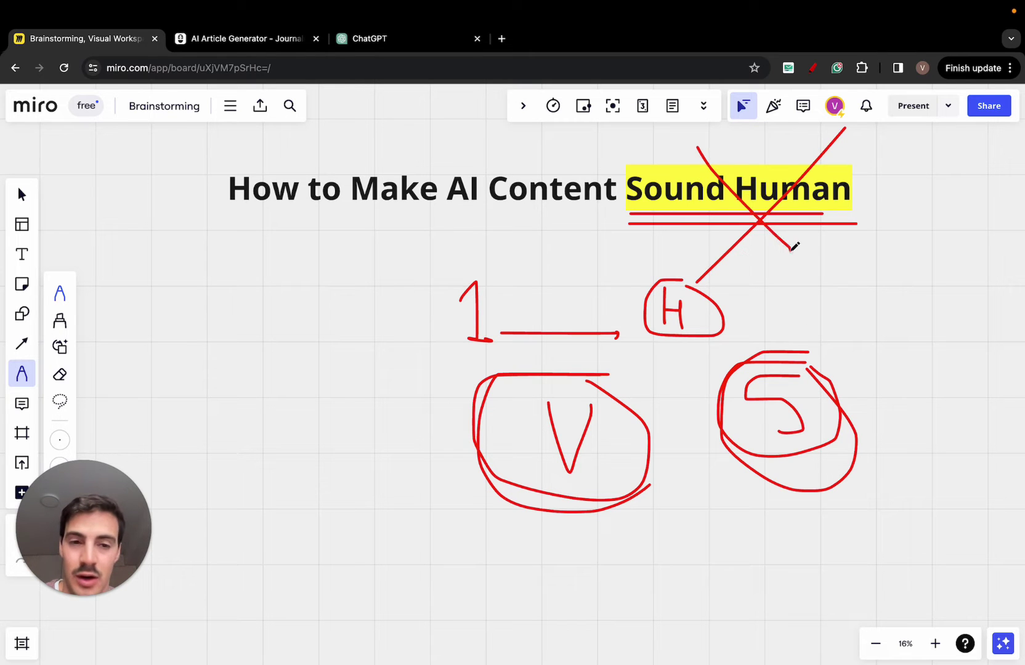
key("ctrl+z")
key("ctrl+z")
- Add a third red loop around the circled 5, then pan the board right
scroll(794, 244, "up", 2)
scroll(793, 245, "right", 2)
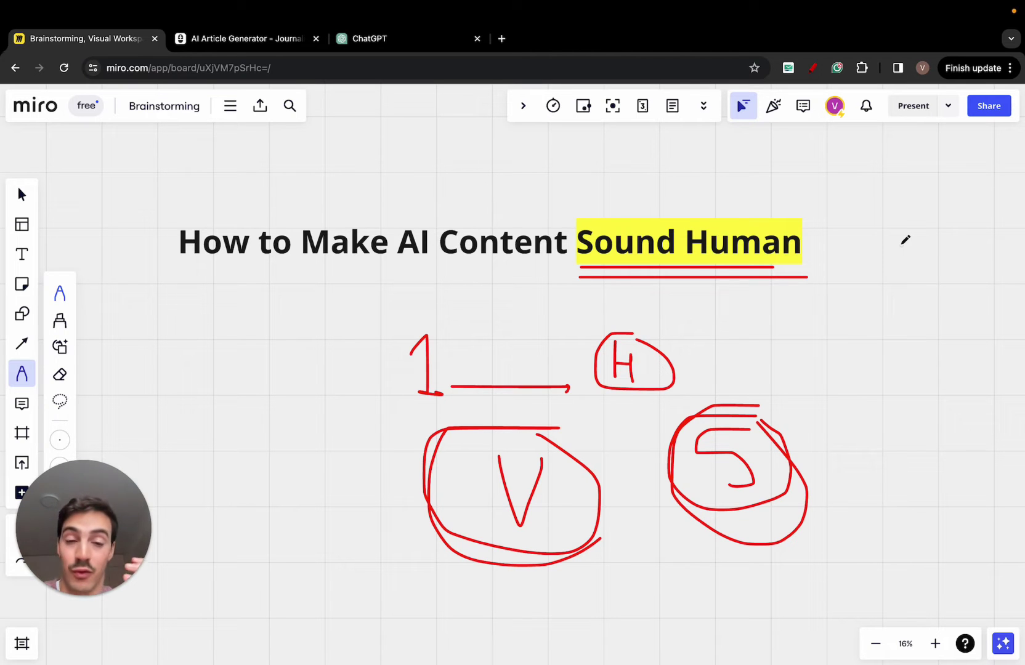
scroll(905, 239, "down", 2)
scroll(905, 239, "left", 2)
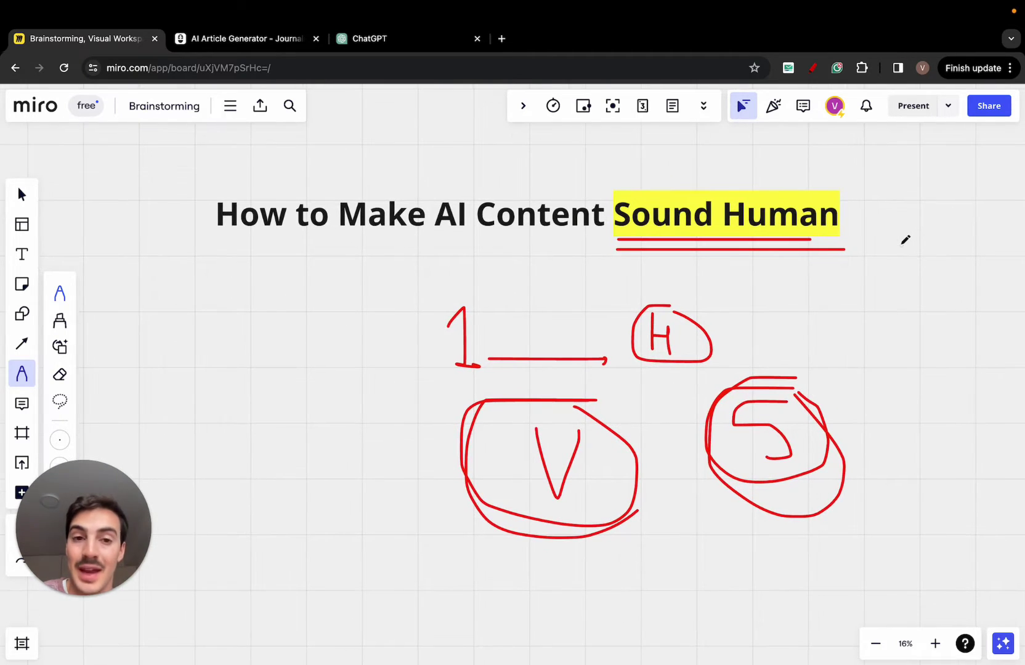
mouse_move(800, 370)
left_mouse_down()
mouse_move(681, 431)
mouse_move(851, 463)
left_mouse_up()
scroll(852, 463, "down", 2)
scroll(852, 463, "down", 3)
scroll(851, 463, "right", 4)
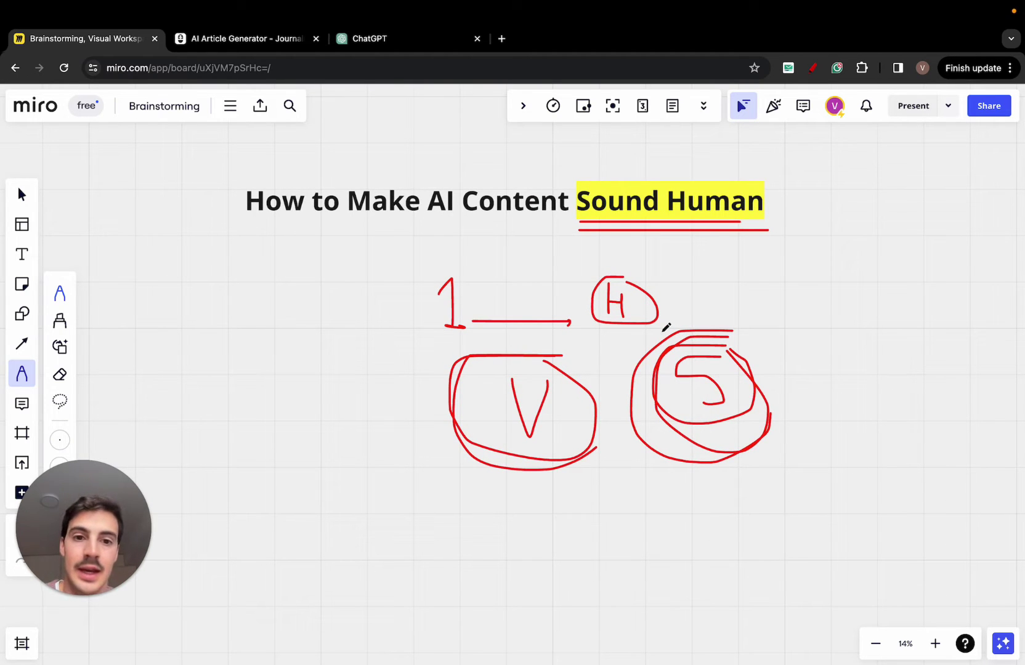
scroll(665, 326, "right", 8)
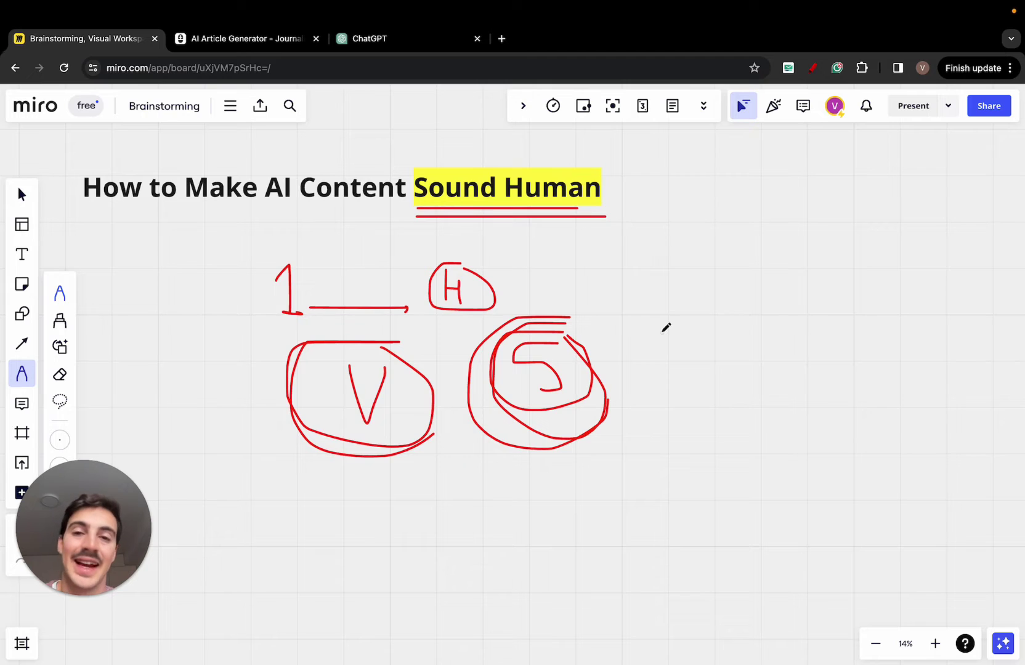
- Write a red B with an arrow leading up-right to a W
mouse_move(782, 348)
left_mouse_down()
mouse_move(798, 274)
mouse_move(812, 296)
mouse_move(779, 338)
left_mouse_up()
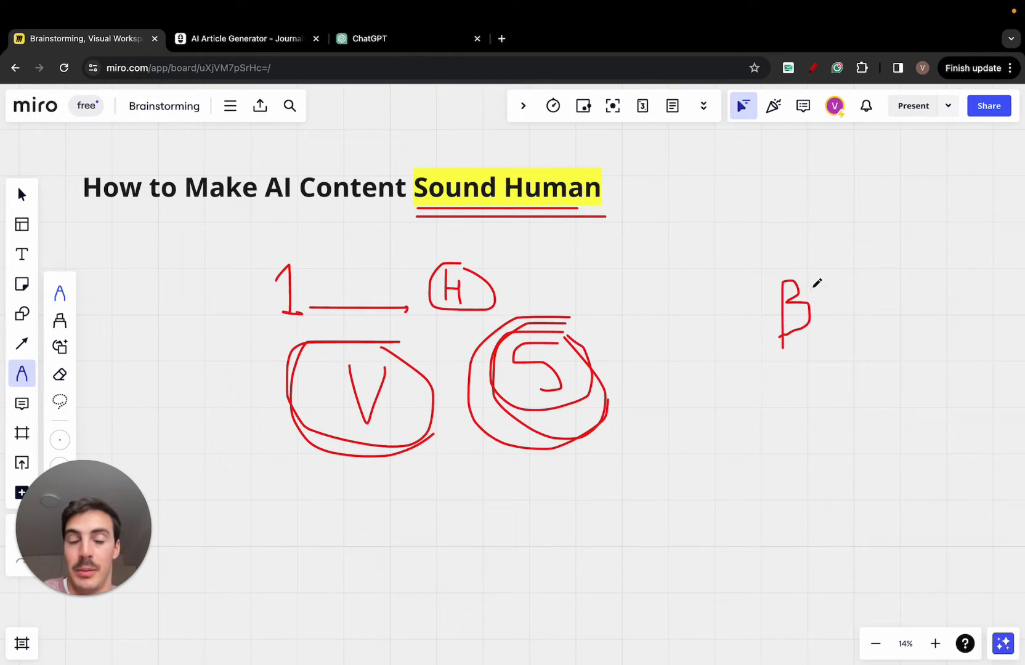
scroll(816, 282, "up", 2)
left_click_drag(778, 322, 886, 265)
scroll(885, 265, "right", 5)
mouse_move(722, 259)
left_mouse_down()
mouse_move(730, 271)
mouse_move(719, 266)
left_mouse_up()
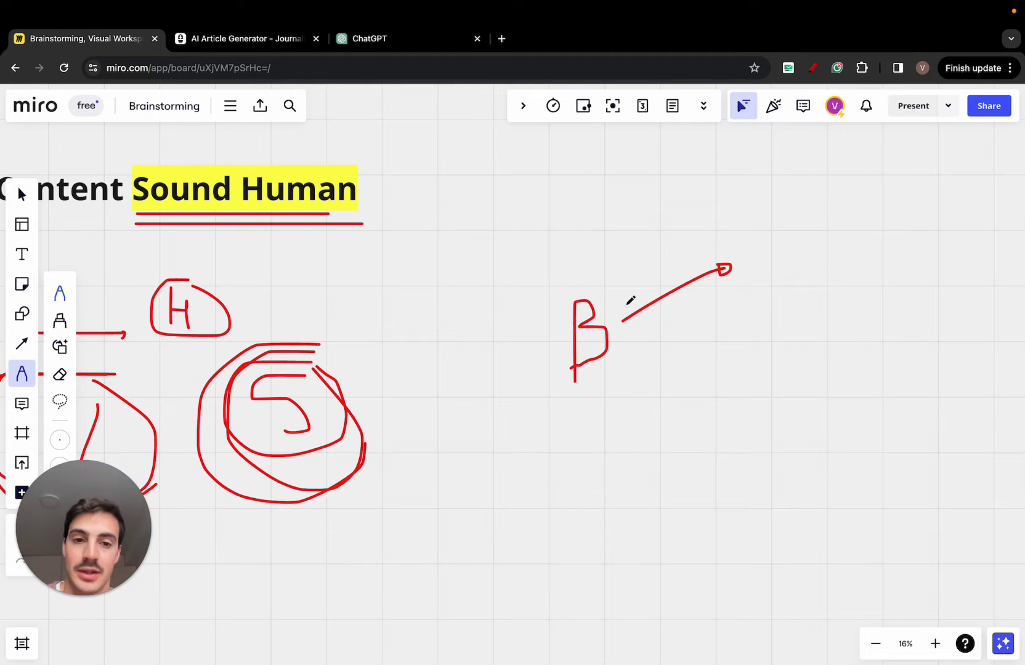
scroll(637, 340, "down", 3)
scroll(636, 348, "up", 3)
scroll(635, 348, "right", 5)
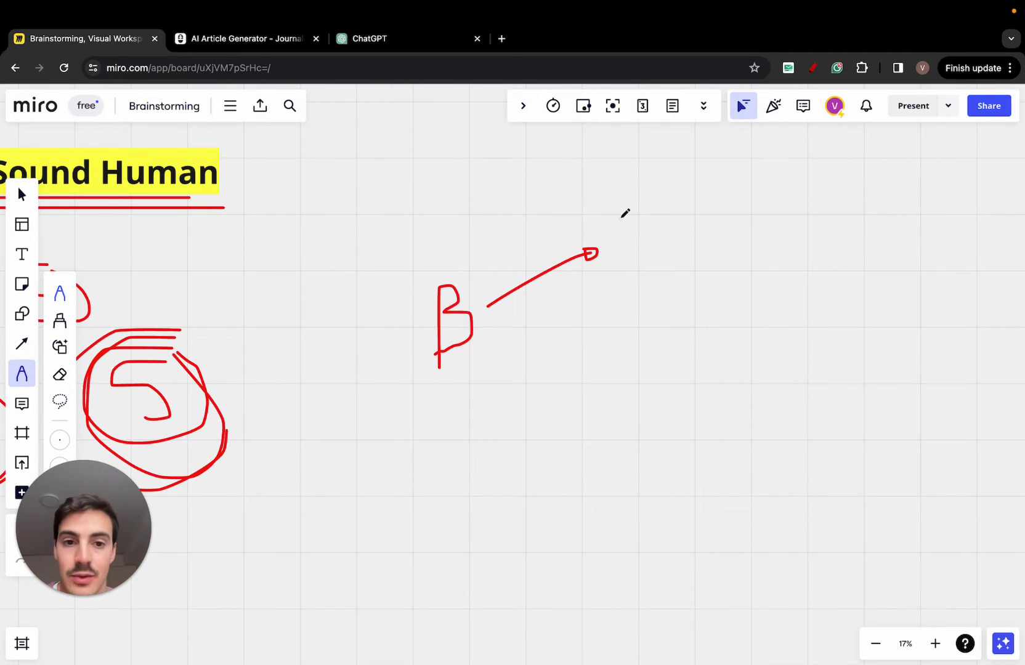
left_click_drag(618, 215, 687, 229)
left_click_drag(503, 345, 578, 350)
- Branch further arrows from the B to L, I, T and A
left_click_drag(636, 302, 667, 369)
mouse_move(517, 364)
left_mouse_down()
mouse_move(632, 482)
mouse_move(691, 452)
mouse_move(678, 473)
left_mouse_up()
left_click_drag(675, 473, 691, 473)
mouse_move(484, 392)
left_mouse_down()
mouse_move(607, 541)
mouse_move(668, 528)
mouse_move(653, 558)
left_mouse_up()
left_click_drag(498, 441, 640, 619)
scroll(677, 555, "down", 3)
mouse_move(672, 565)
left_mouse_down()
mouse_move(694, 551)
mouse_move(682, 533)
left_mouse_up()
- Bracket the W, L, I, T, A letters and write an A beside the bracket
scroll(680, 534, "down", 2)
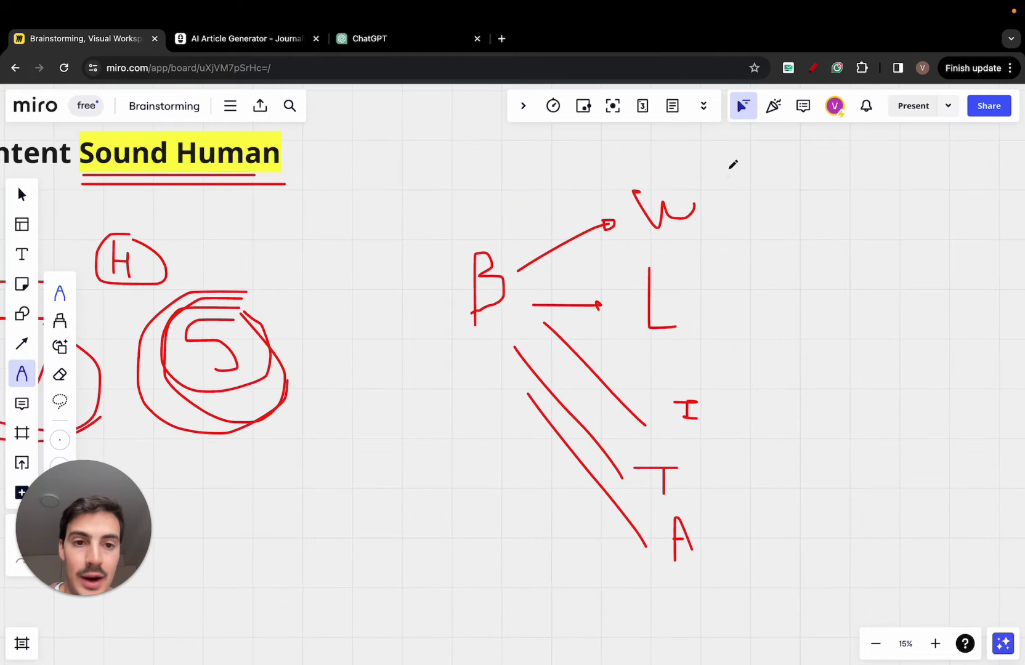
mouse_move(729, 169)
left_mouse_down()
mouse_move(762, 570)
mouse_move(739, 631)
left_mouse_up()
mouse_move(775, 350)
left_mouse_down()
mouse_move(808, 317)
mouse_move(815, 349)
left_mouse_up()
left_click_drag(767, 301, 838, 301)
- Start a second diagram: a red P with subscript B and a diagonal stroke
scroll(839, 299, "right", 5)
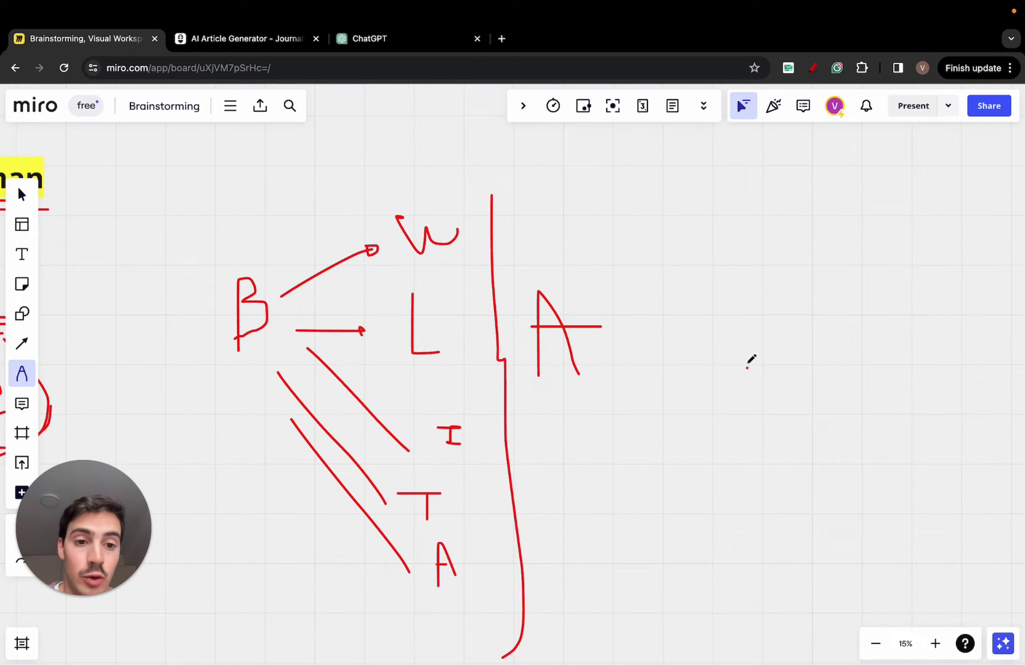
mouse_move(747, 368)
left_mouse_down()
mouse_move(773, 305)
mouse_move(747, 323)
left_mouse_up()
scroll(746, 322, "right", 3)
mouse_move(672, 387)
left_mouse_down()
mouse_move(671, 364)
mouse_move(676, 391)
left_mouse_up()
left_click_drag(700, 352, 794, 275)
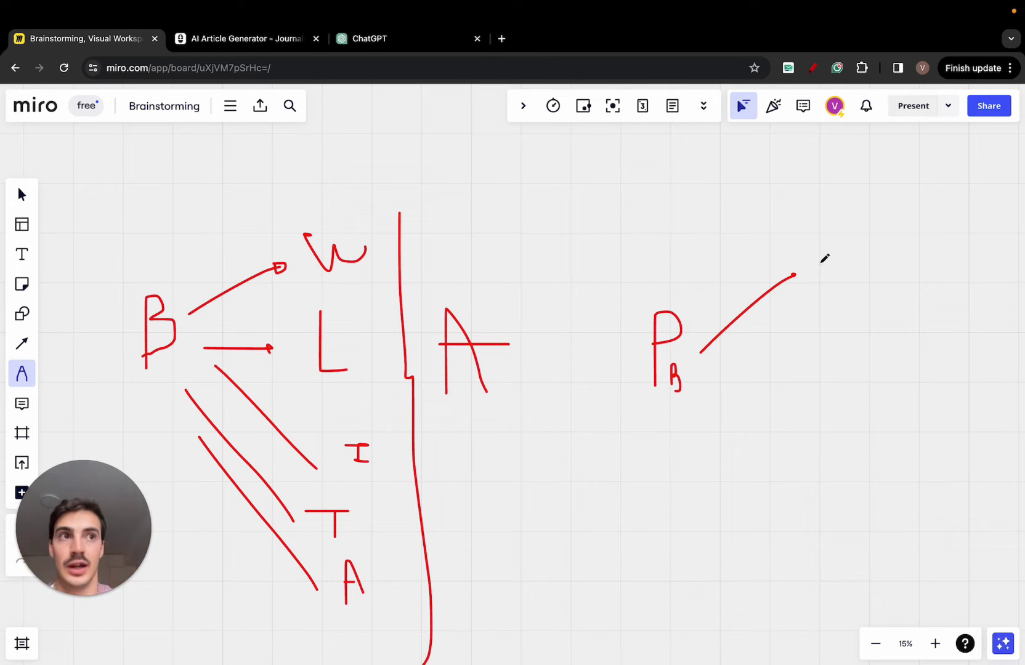
- Branch the P to I, T and C, bracket them, and write an A beside
scroll(822, 260, "down", 3)
scroll(822, 259, "right", 3)
mouse_move(795, 208)
left_mouse_down()
mouse_move(818, 208)
mouse_move(813, 244)
mouse_move(832, 244)
left_mouse_up()
scroll(835, 238, "up", 3)
scroll(835, 238, "right", 3)
mouse_move(649, 351)
left_mouse_down()
mouse_move(729, 366)
mouse_move(774, 351)
mouse_move(764, 368)
left_mouse_up()
mouse_move(671, 378)
left_mouse_down()
mouse_move(719, 421)
mouse_move(781, 442)
left_mouse_up()
left_click_drag(815, 244, 786, 507)
left_click_drag(849, 317, 880, 282)
- Underline AI in the board title in red
scroll(874, 287, "down", 2)
scroll(874, 287, "down", 2)
scroll(871, 284, "left", 3)
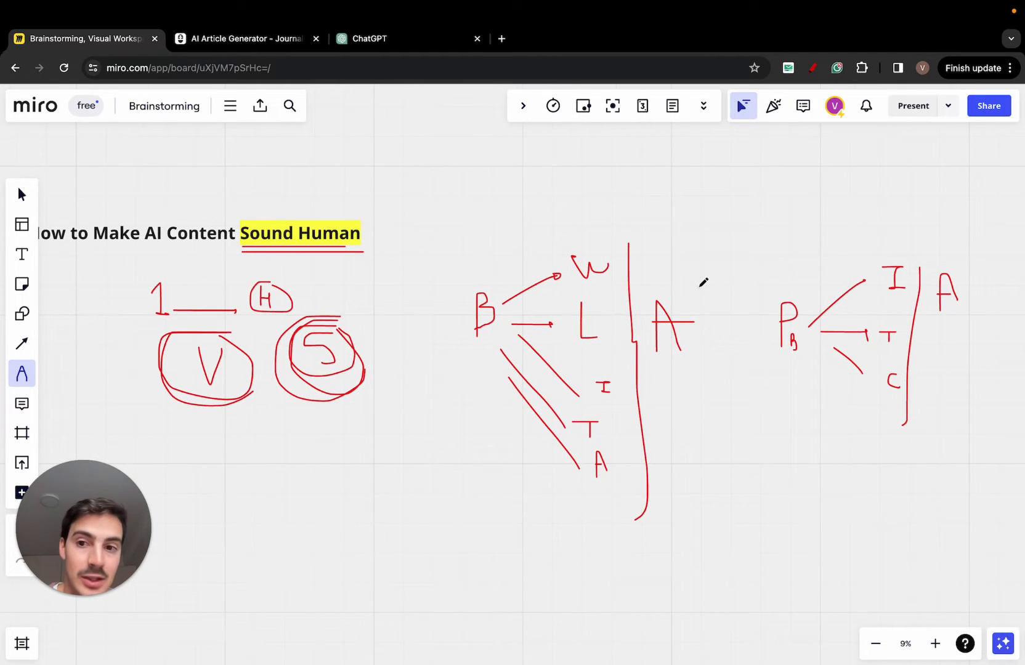
scroll(702, 283, "left", 4)
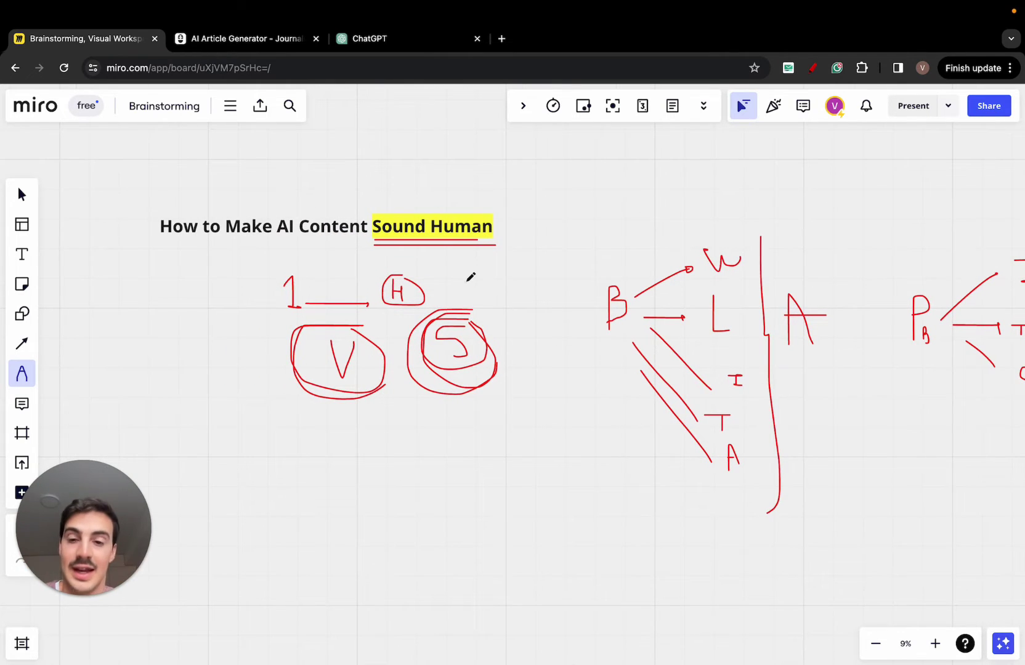
scroll(470, 277, "right", 3)
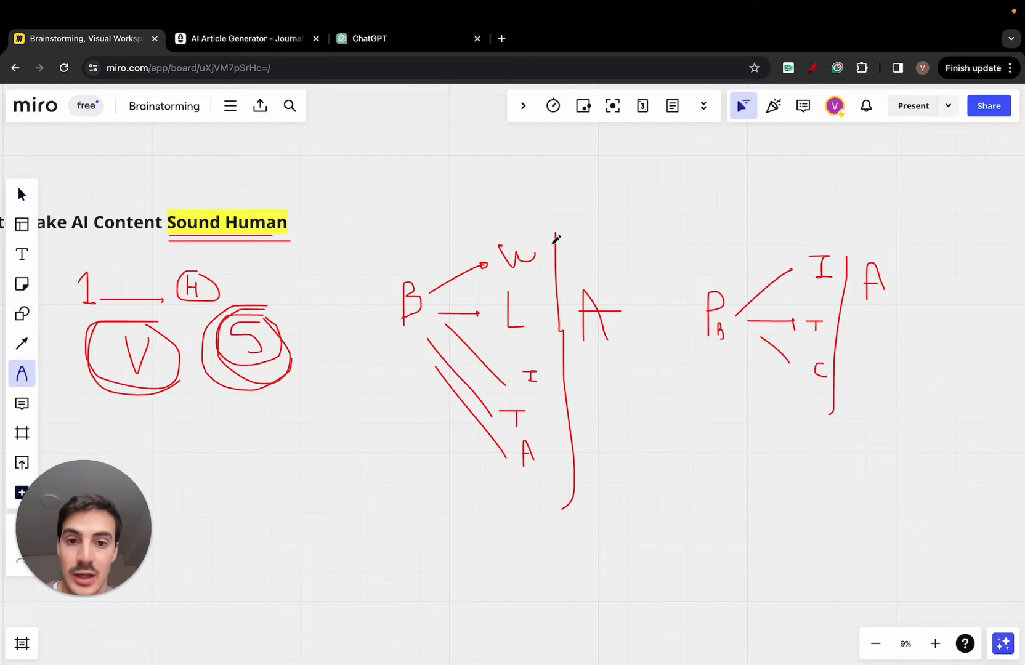
scroll(511, 225, "left", 2)
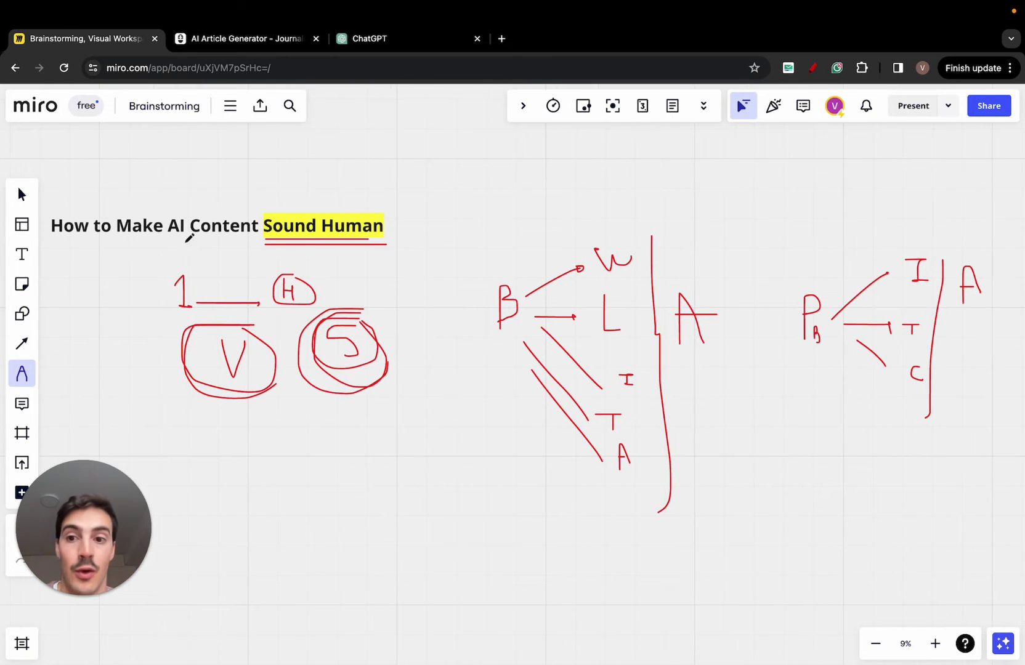
left_click_drag(166, 239, 182, 239)
scroll(621, 229, "right", 3)
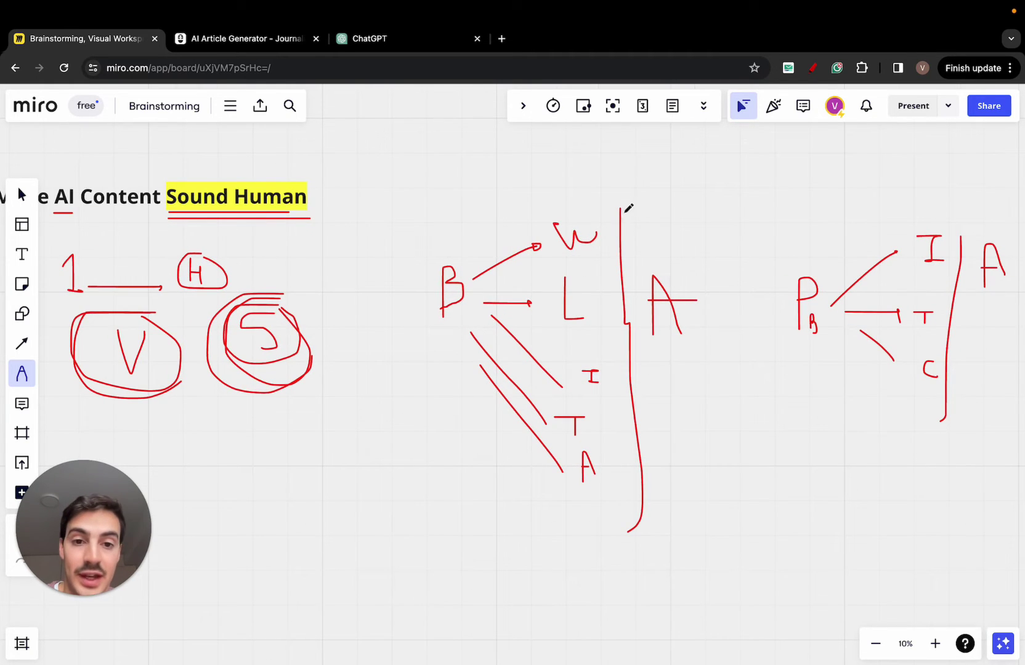
scroll(691, 327, "down", 3)
- Draw red curves from both diagrams' A letters down to a large hand-drawn AI
left_click_drag(617, 343, 416, 535)
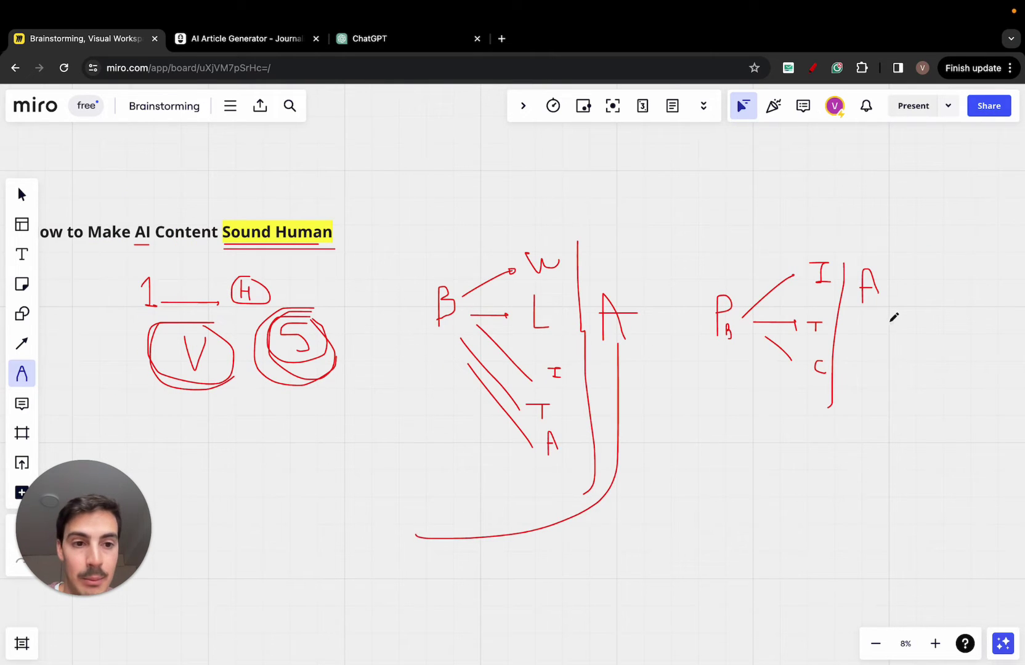
mouse_move(876, 306)
left_mouse_down()
mouse_move(821, 448)
mouse_move(444, 558)
mouse_move(412, 543)
mouse_move(410, 524)
mouse_move(423, 562)
left_mouse_up()
scroll(424, 541, "left", 5)
scroll(424, 542, "down", 2)
mouse_move(420, 521)
left_mouse_down()
mouse_move(458, 489)
mouse_move(466, 508)
mouse_move(466, 490)
mouse_move(519, 463)
left_mouse_up()
mouse_move(501, 466)
left_mouse_down()
mouse_move(503, 514)
mouse_move(515, 517)
left_mouse_up()
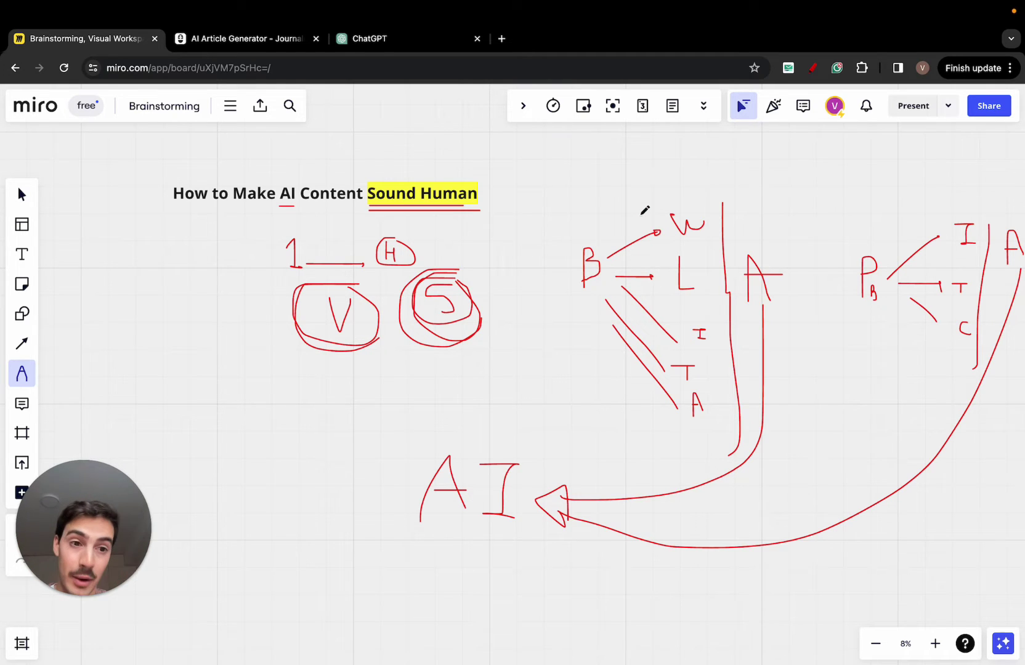
scroll(645, 210, "right", 1)
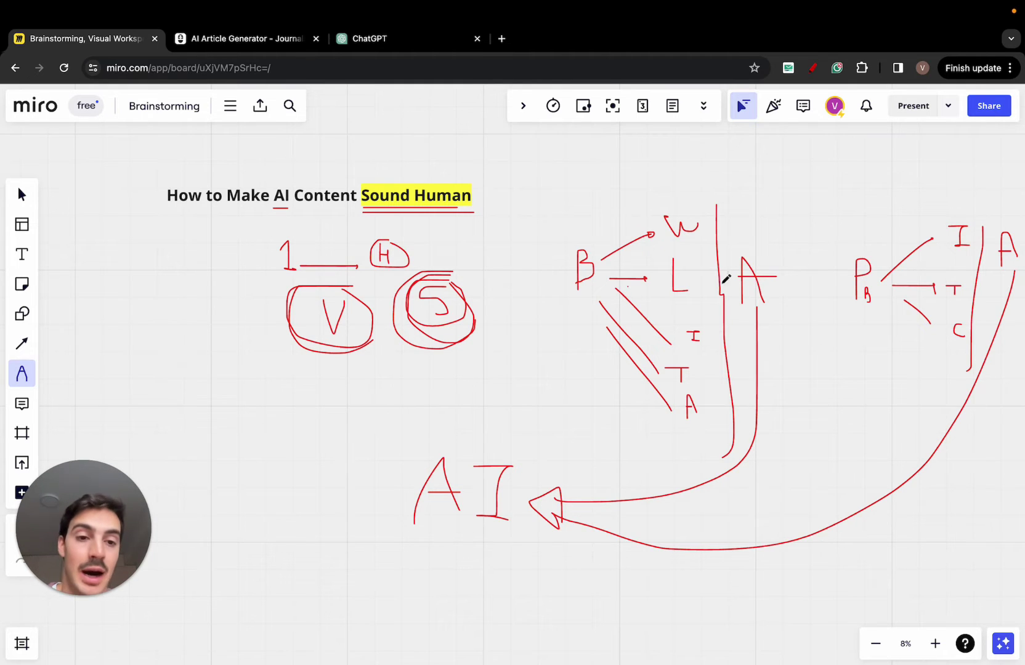
scroll(750, 274, "right", 3)
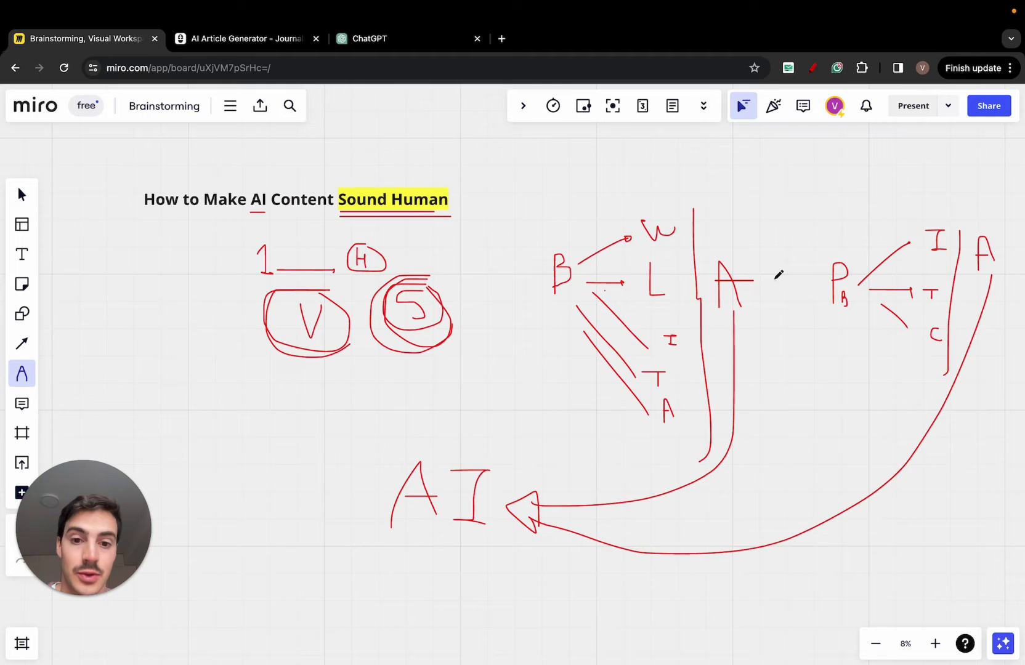
scroll(583, 358, "left", 3)
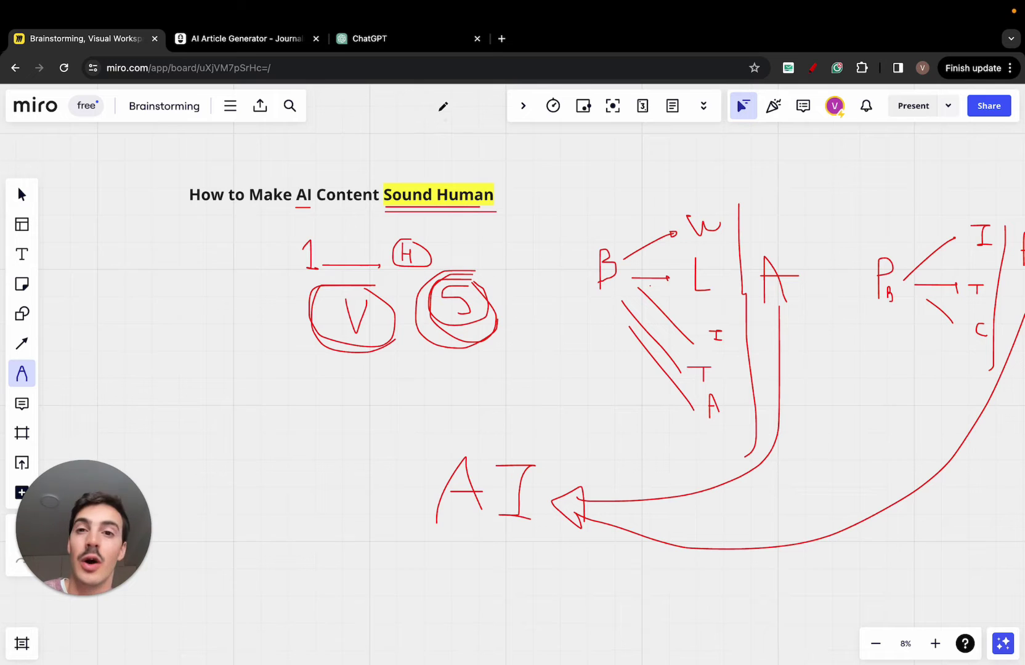
- Move to the ChatGPT tab, briefly checking the Journalist AI site
left_click(391, 48)
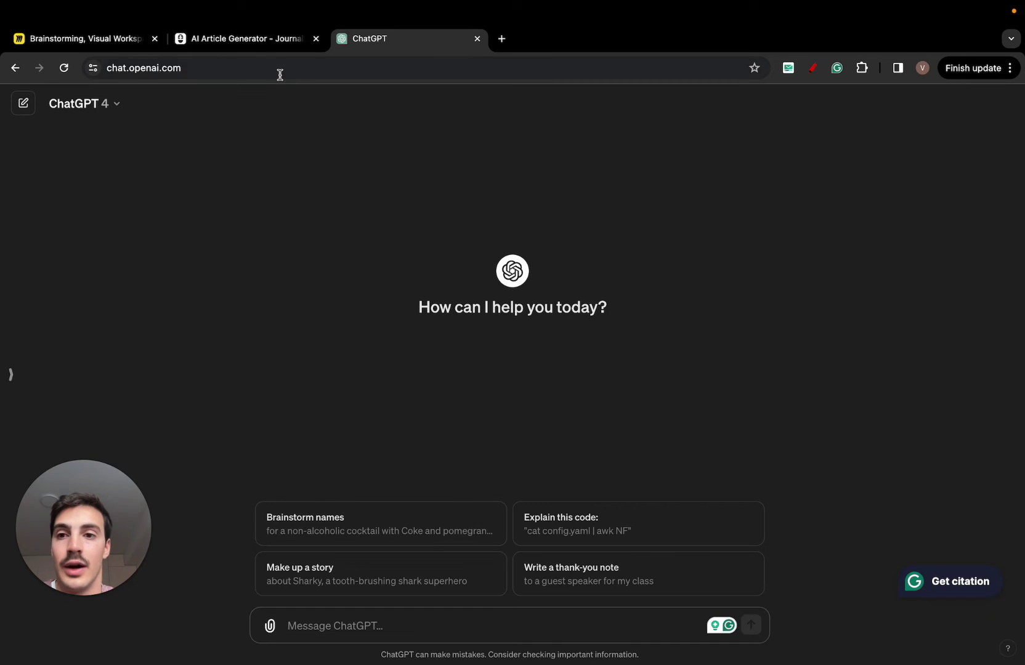
left_click(246, 47)
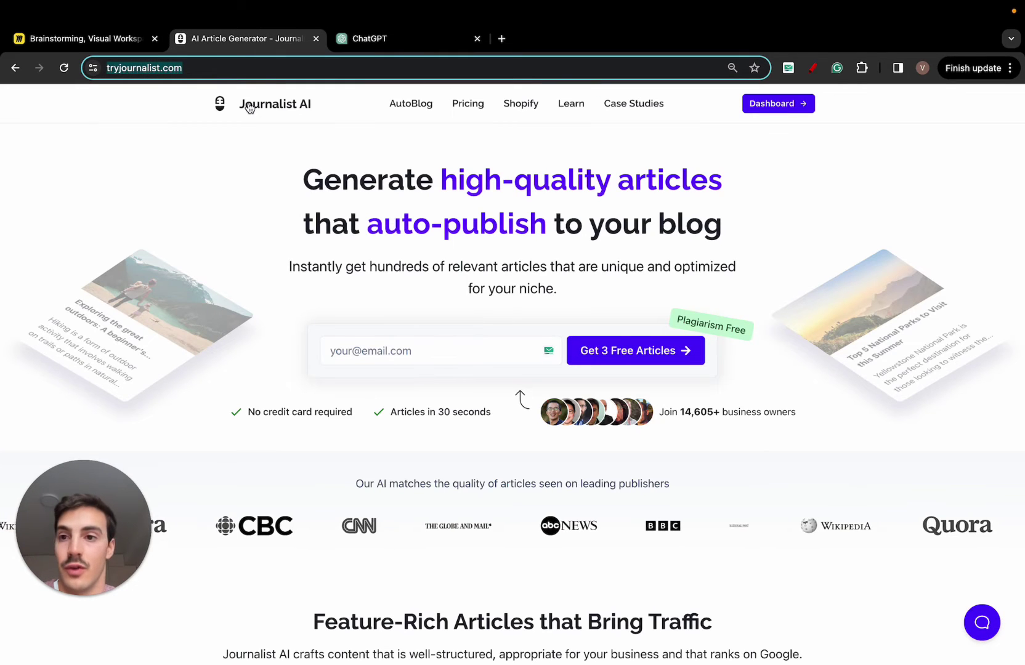
left_click(397, 43)
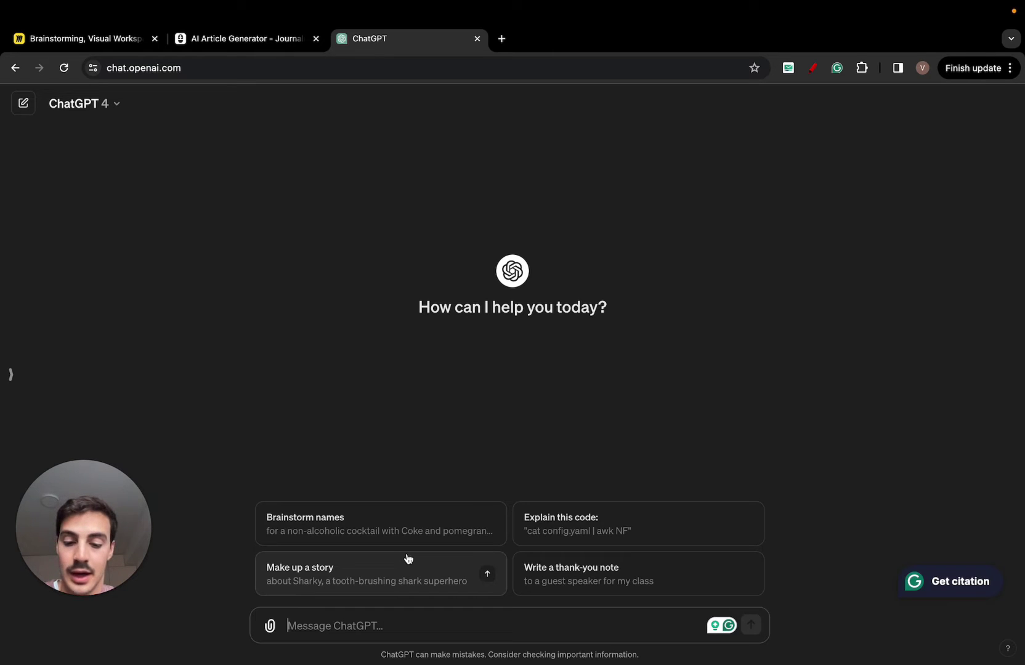
- Type 'I want you to write an article about X' and start a new line
type("I want you to write")
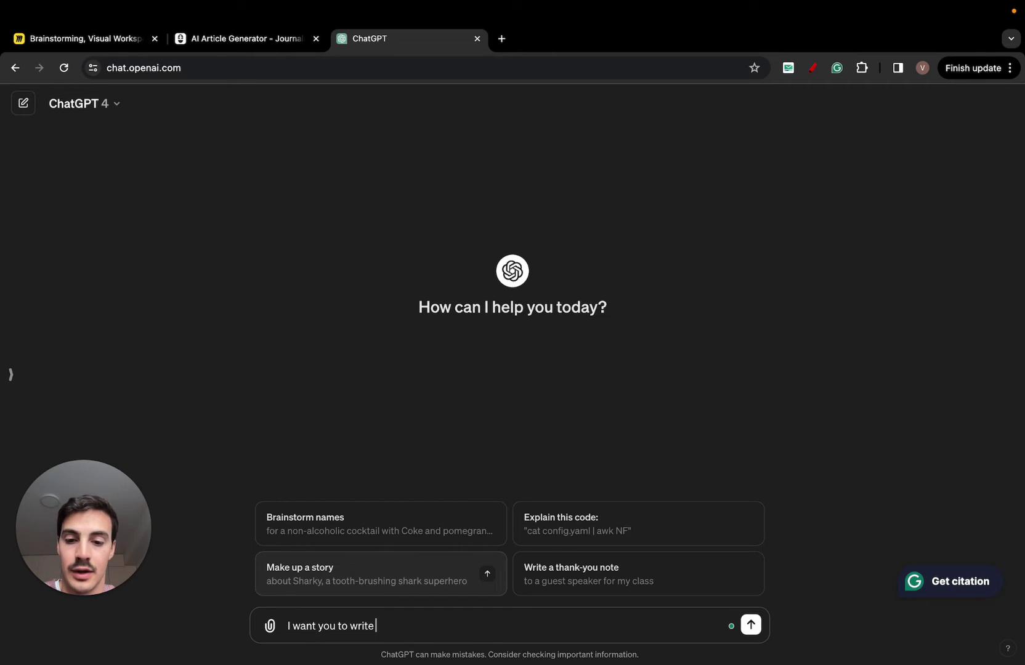
type(" an article about X")
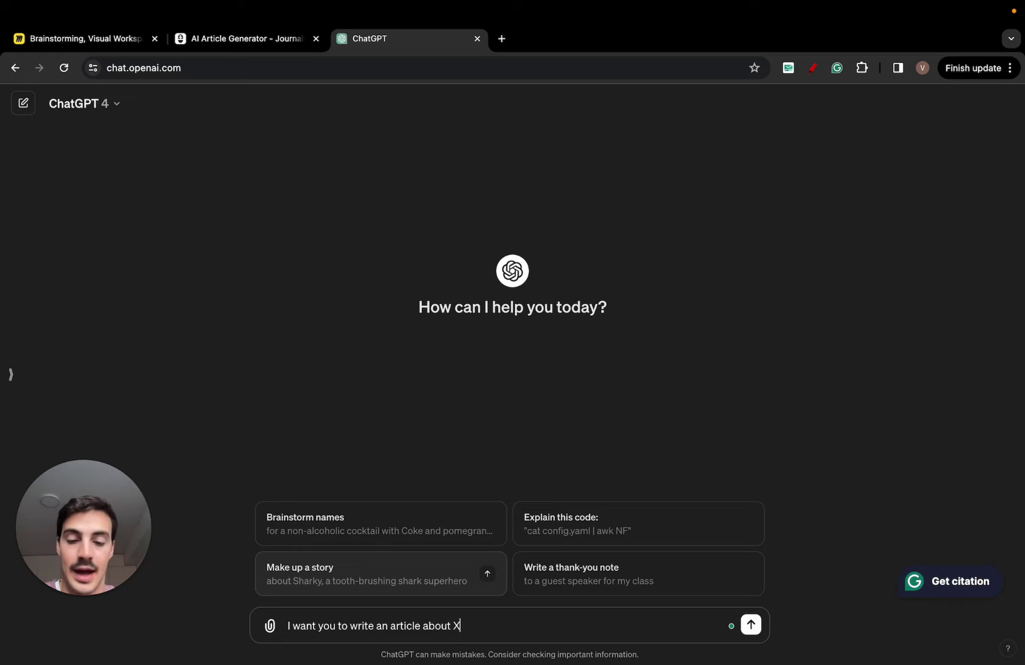
key("shift+Return")
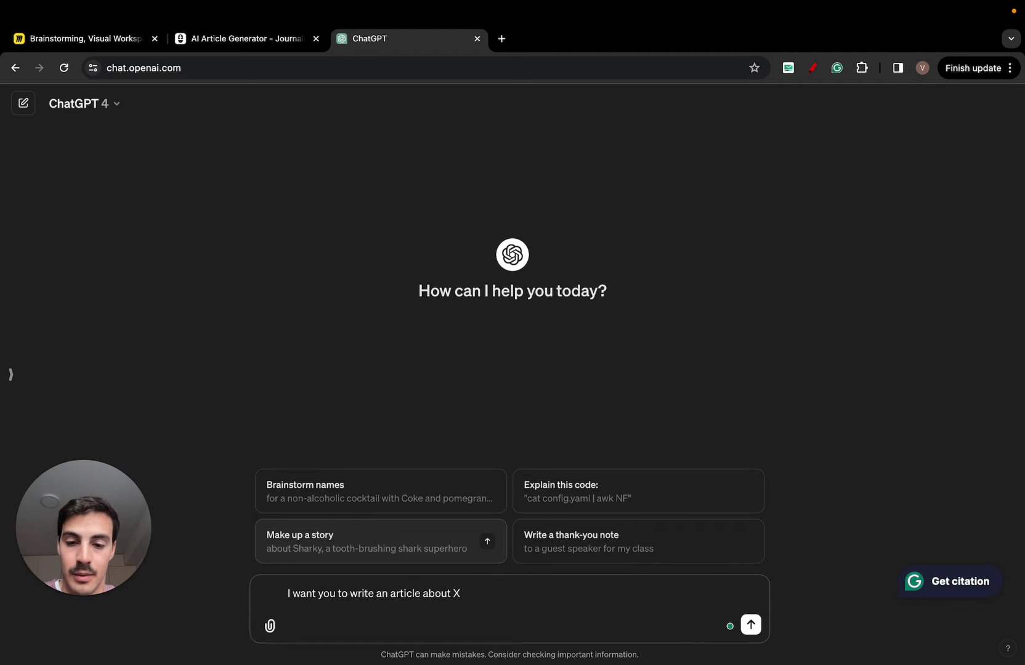
type("BUT")
key("BackSpace")
key("BackSpace")
key("BackSpace")
- Add 'but first I want you to learn about the brand…' with the tryjournalist.com URL pasted
type("but first ")
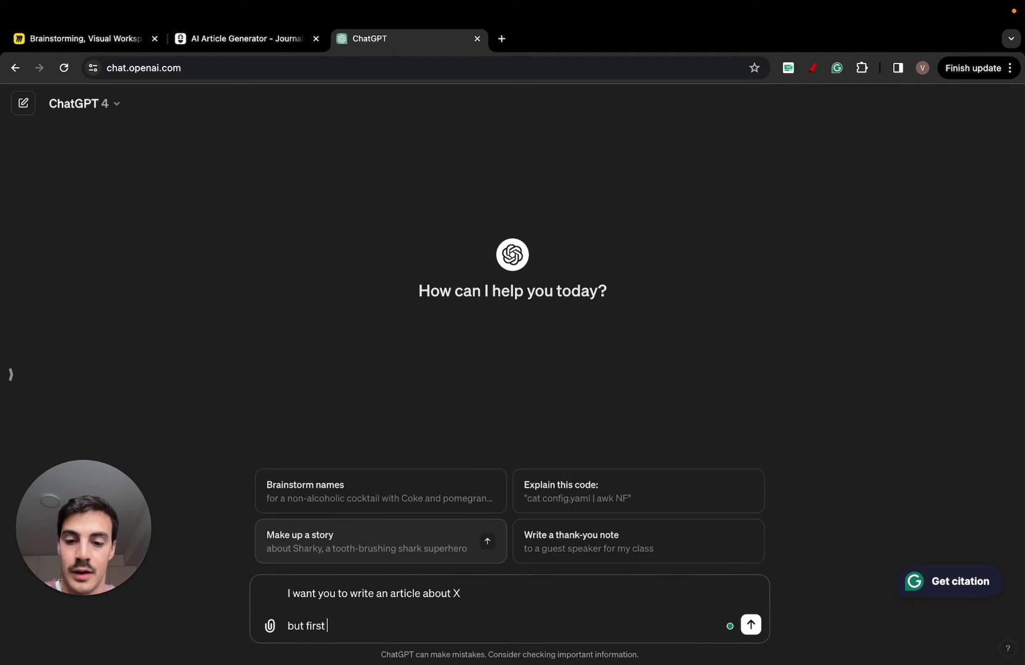
type("I want you to learn ab")
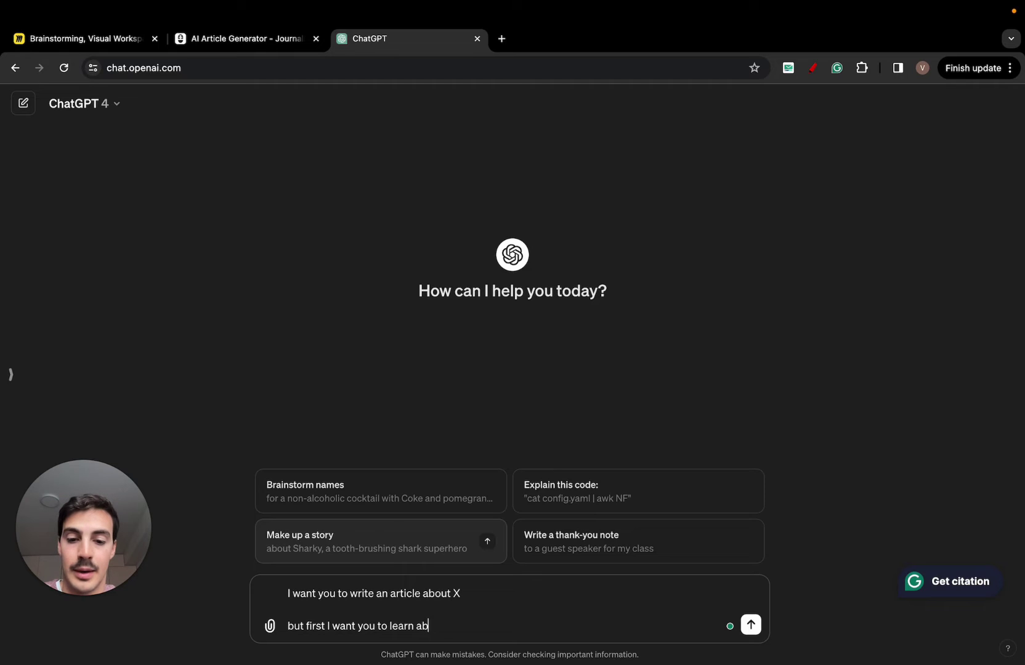
type("out the brand as much as y")
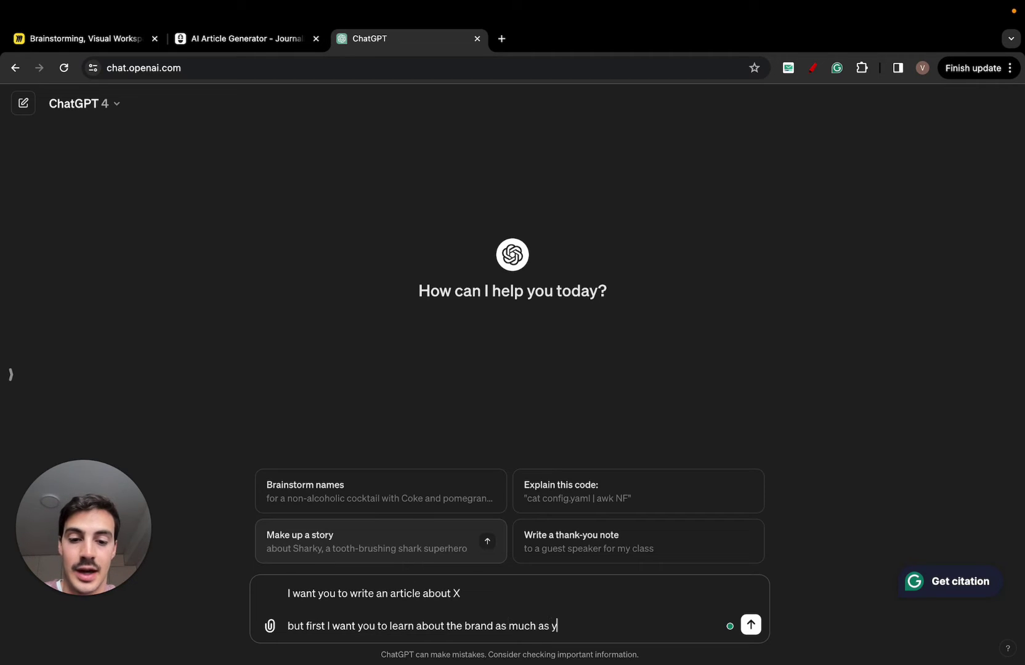
type("ou can. Heres")
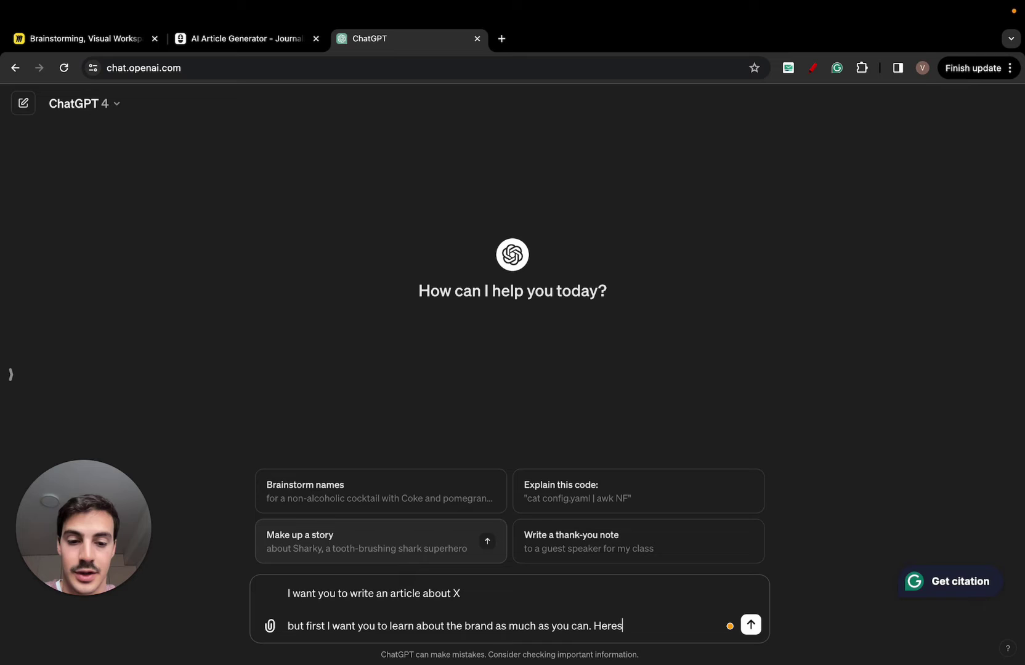
type("'s")
key("BackSpace")
key("BackSpace")
key("BackSpace")
key("BackSpace")
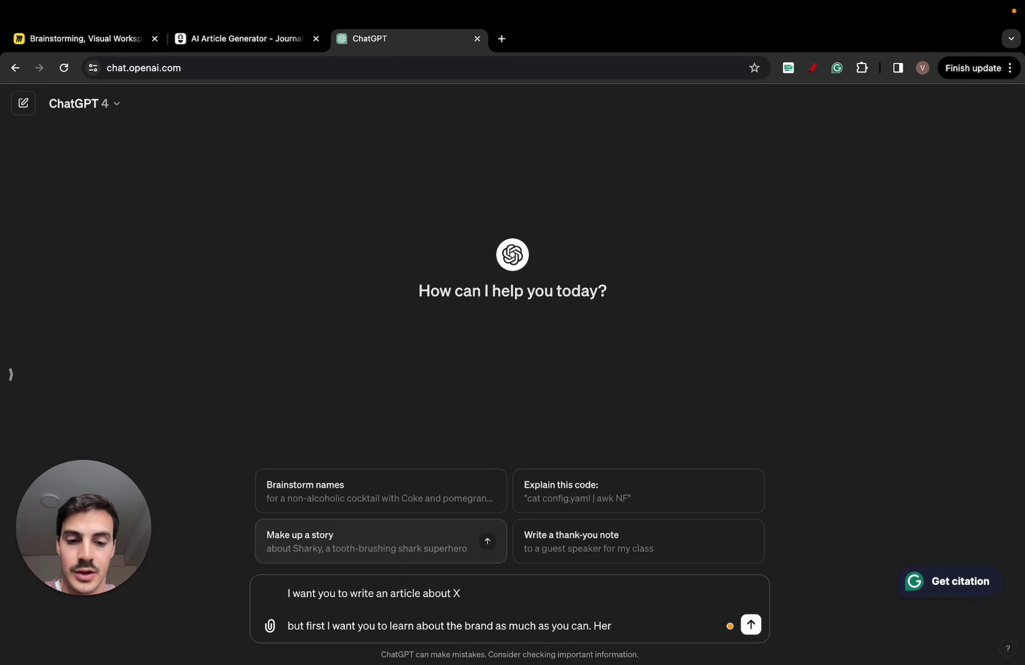
type("e's")
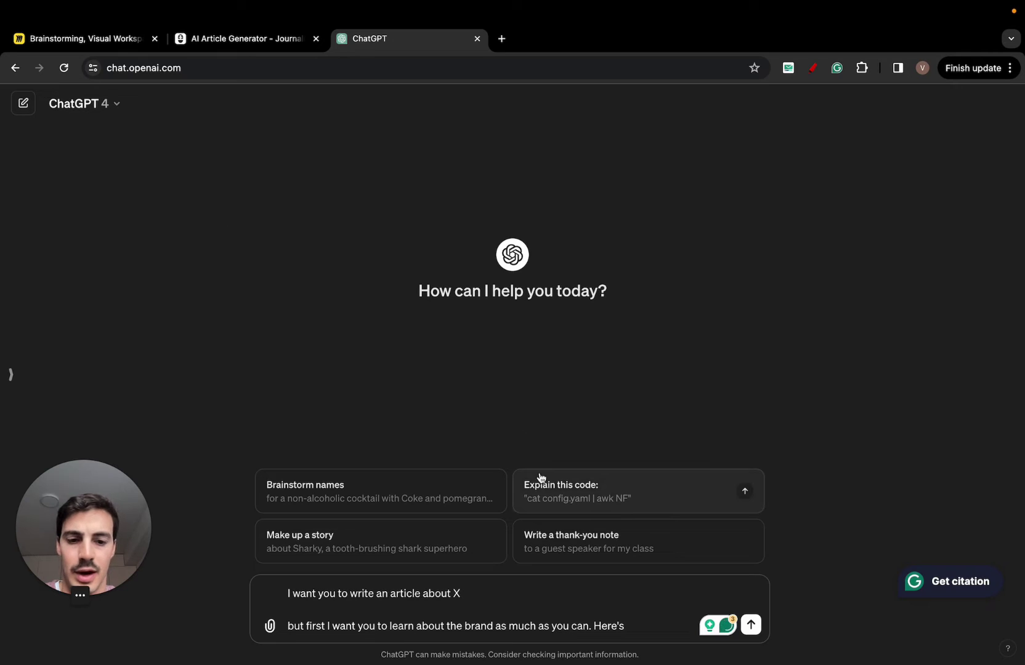
type(" ther")
key("BackSpace")
key("BackSpace")
key("BackSpace")
key("BackSpace")
type("they'rs ")
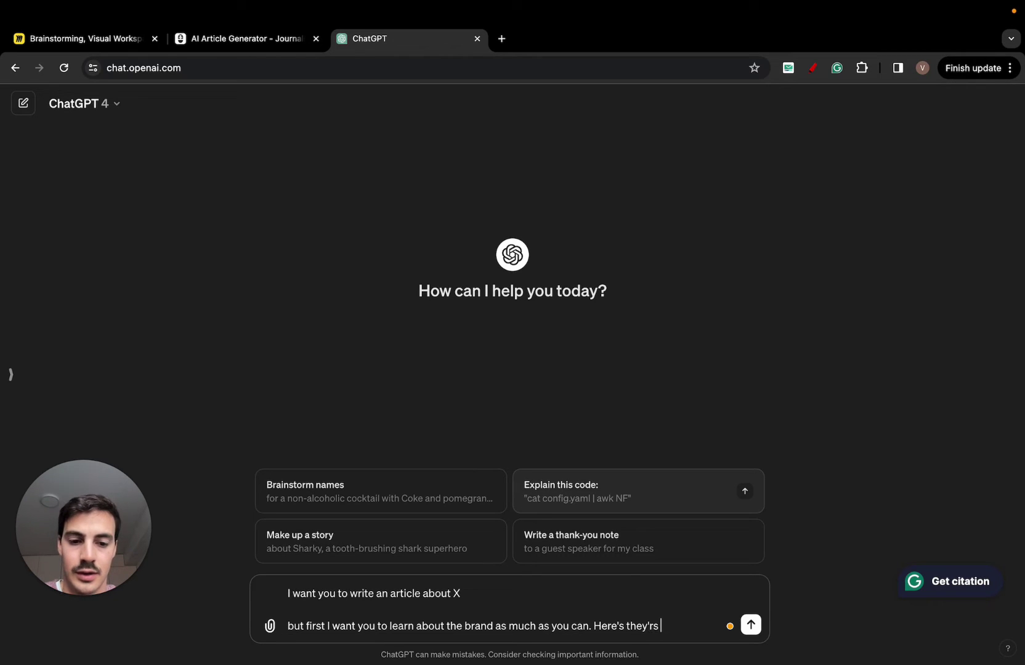
key("BackSpace")
key("BackSpace")
type("e site:")
key("shift+Return")
type("https://tryjournalist.com/")
double_click(634, 616)
- Correct 'their' and add a new line: 'Browse it and take a look'
type("their")
key("Down")
key("shift+Return")
type("Browse it")
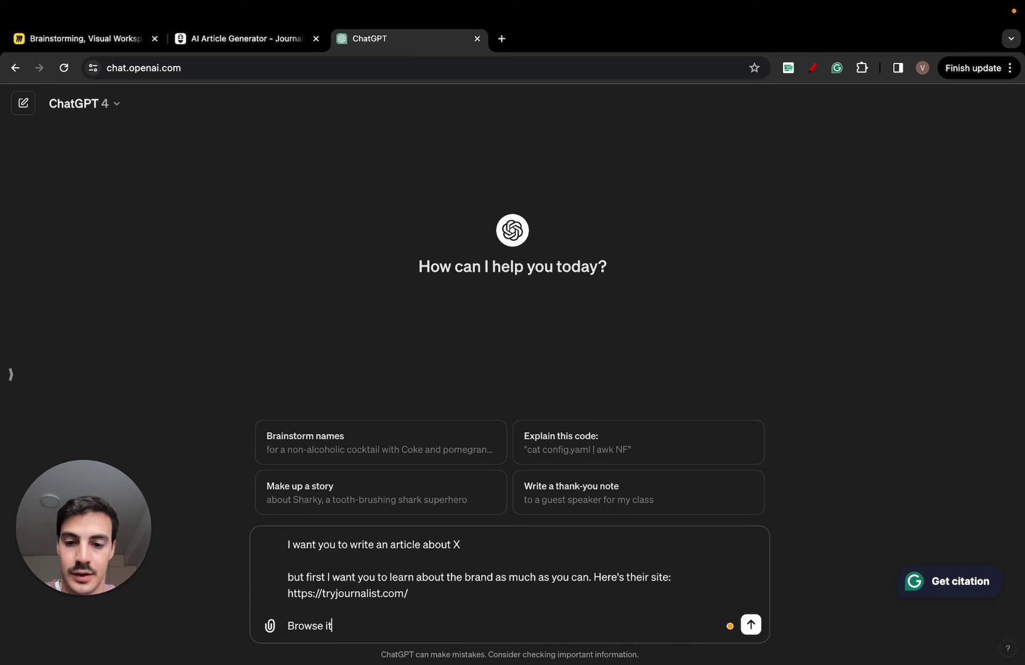
type(" and take a look")
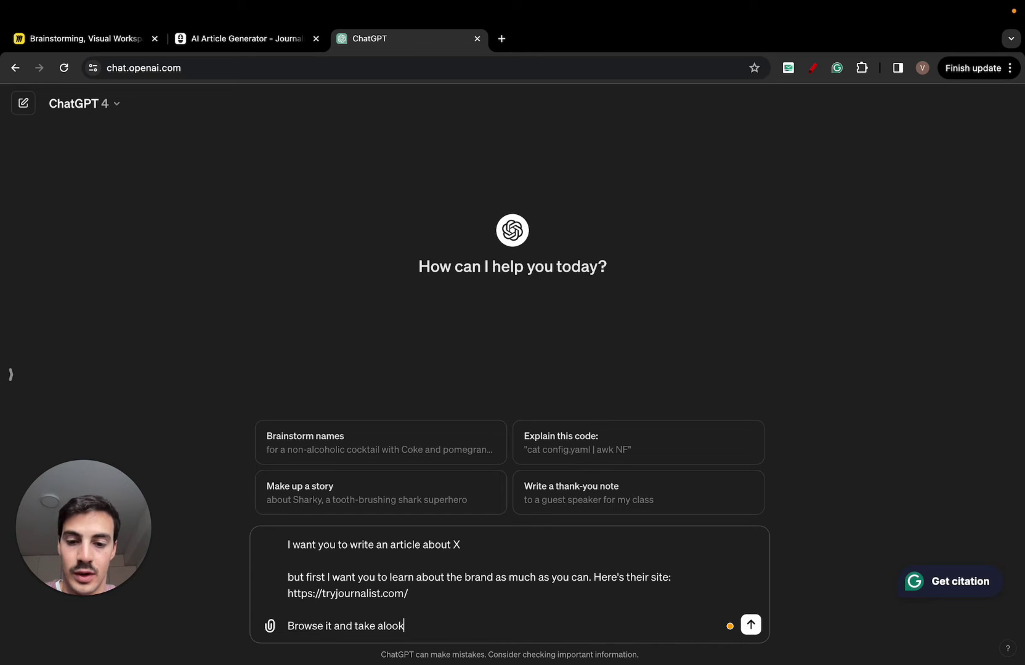
key("BackSpace")
key("BackSpace")
key("BackSpace")
key("BackSpace")
- Continue with their tone of voice, how the brand carries itself, mannerisms, and article relevance
type("look at their tone of you")
key("BackSpace")
key("BackSpace")
key("BackSpace")
type("voice, their brand's images,")
key("BackSpace")
key("BackSpace")
key("BackSpace")
key("BackSpace")
key("BackSpace")
key("BackSpace")
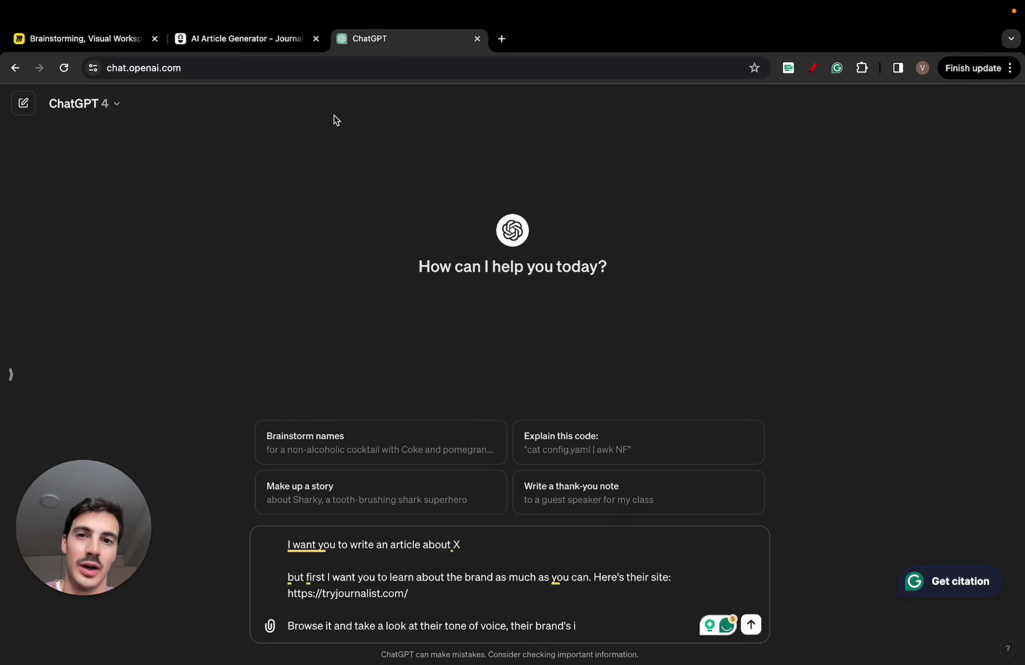
mouse_move(372, 628)
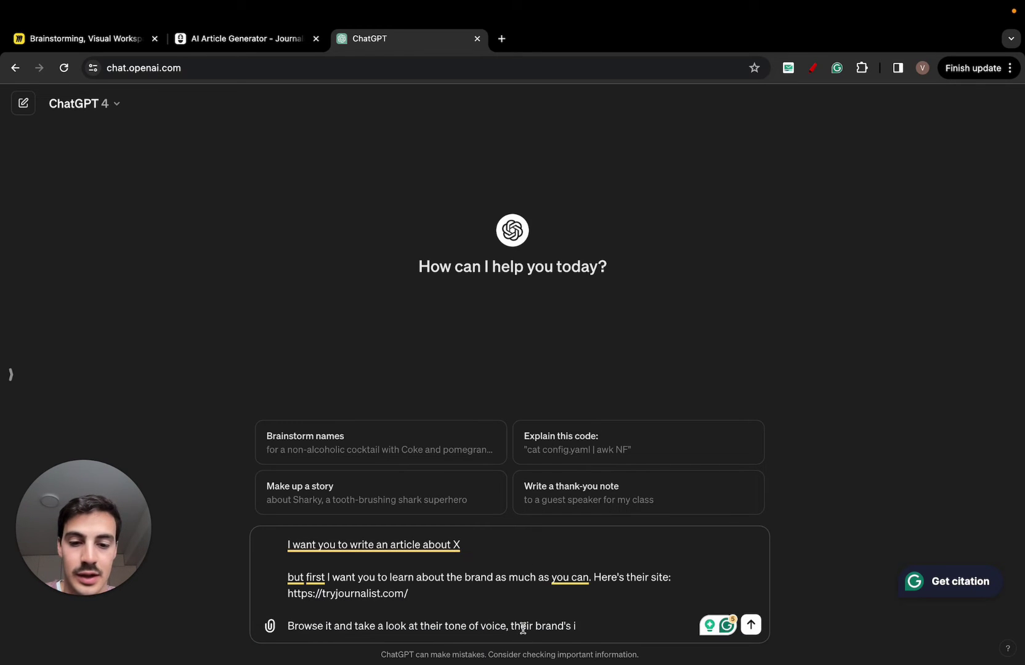
key("BackSpace")
key("BackSpace")
key("BackSpace")
key("BackSpace")
key("BackSpace")
key("BackSpace")
key("BackSpace")
key("BackSpace")
key("BackSpace")
key("BackSpace")
key("BackSpace")
key("BackSpace")
key("BackSpace")
key("BackSpace")
key("BackSpace")
type("the way ")
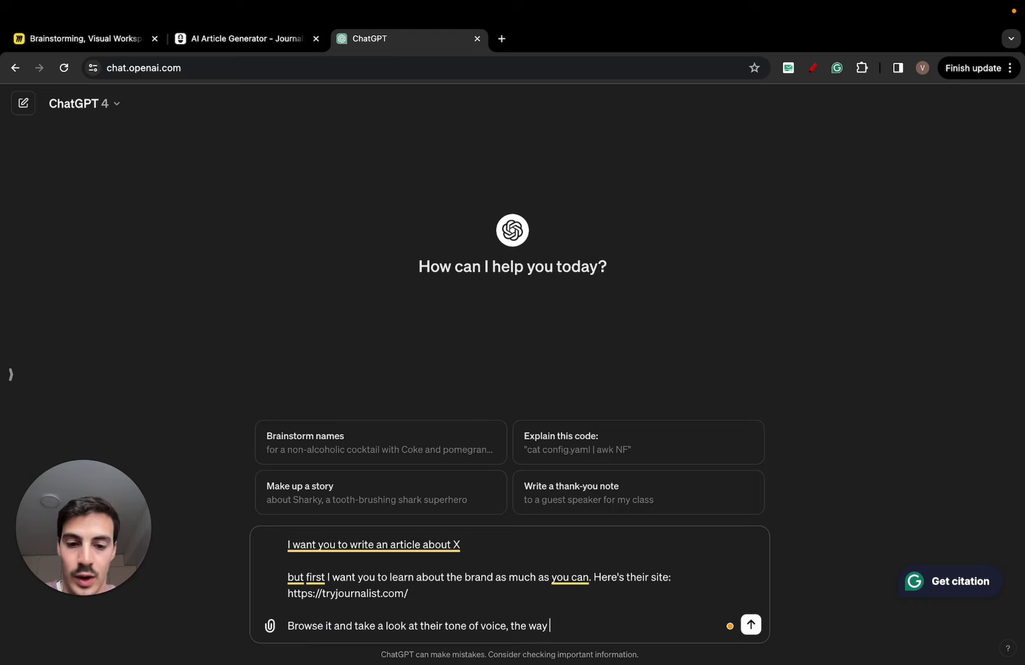
type("they")
key("BackSpace")
type("brand c")
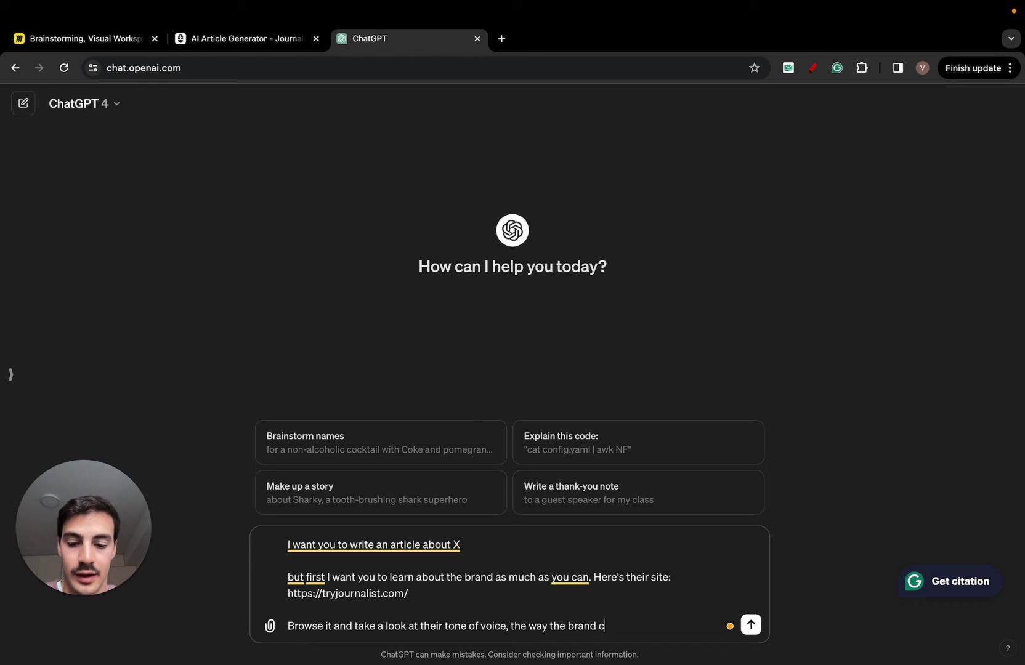
type("arries its")
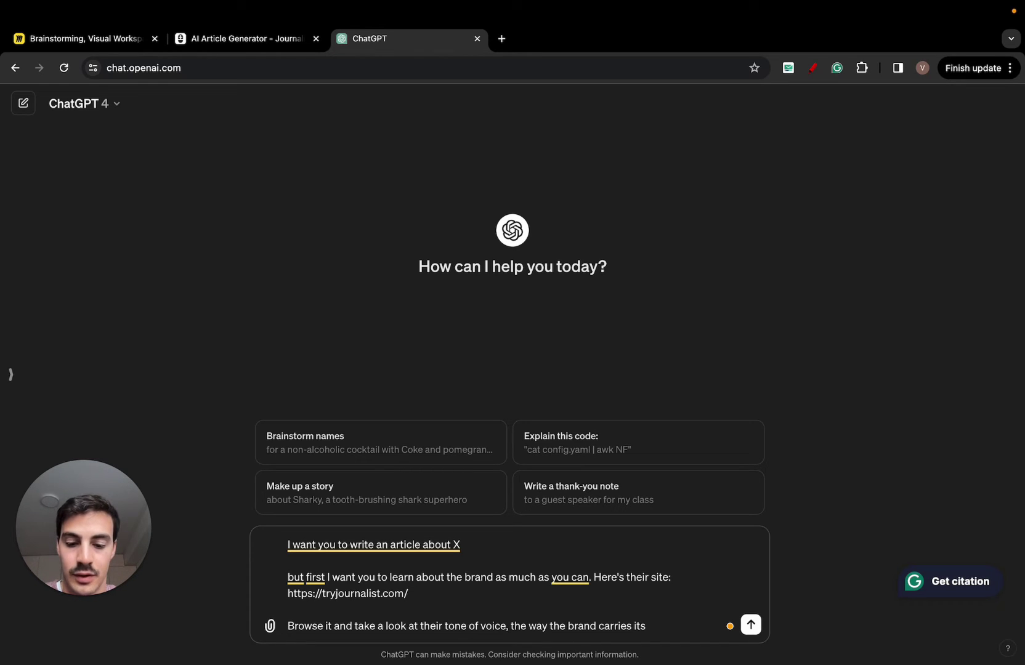
type("elf, their mannerisms and an")
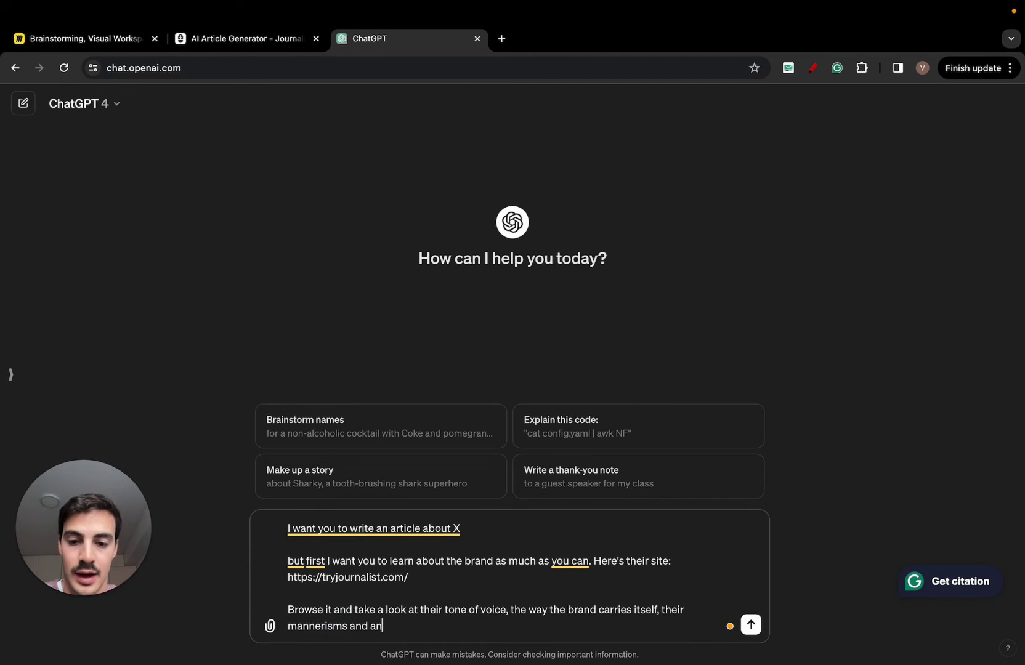
type("ything else you feel like")
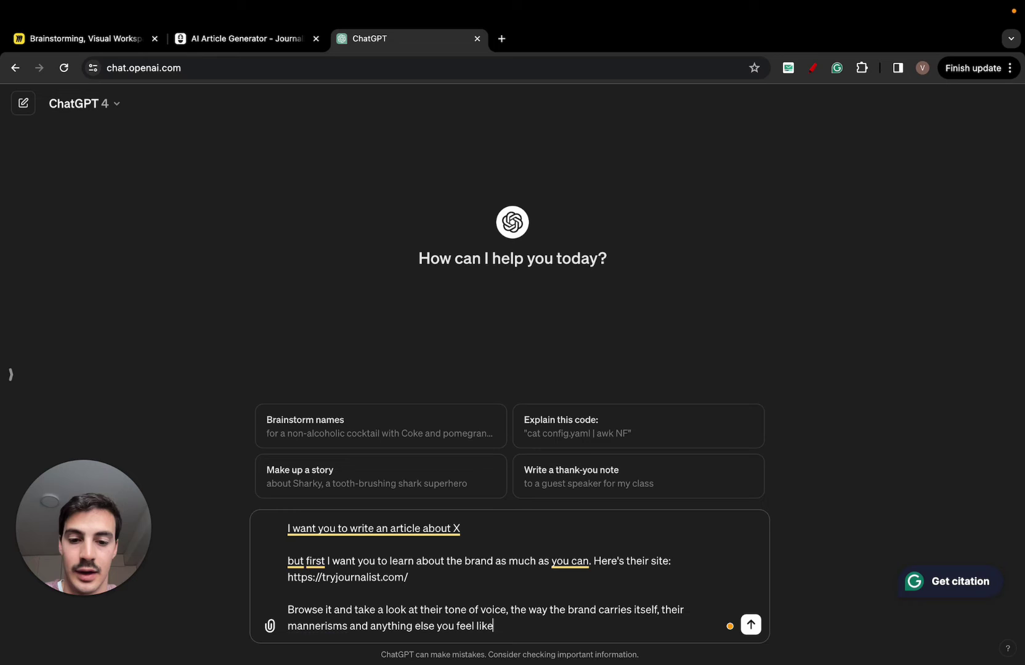
type(" is important to writ")
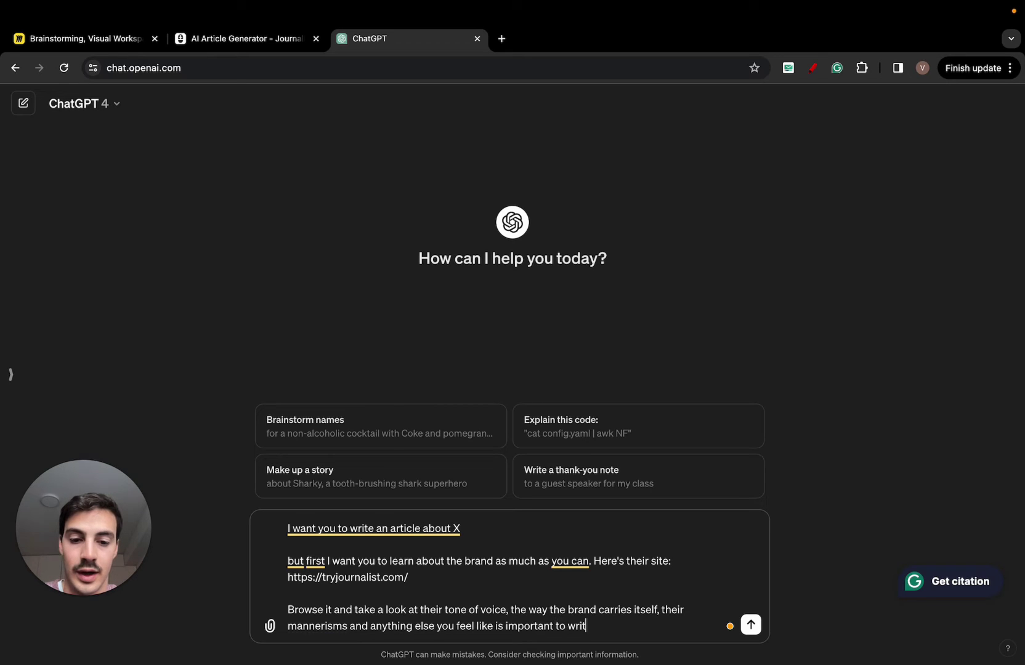
type("e an article that's")
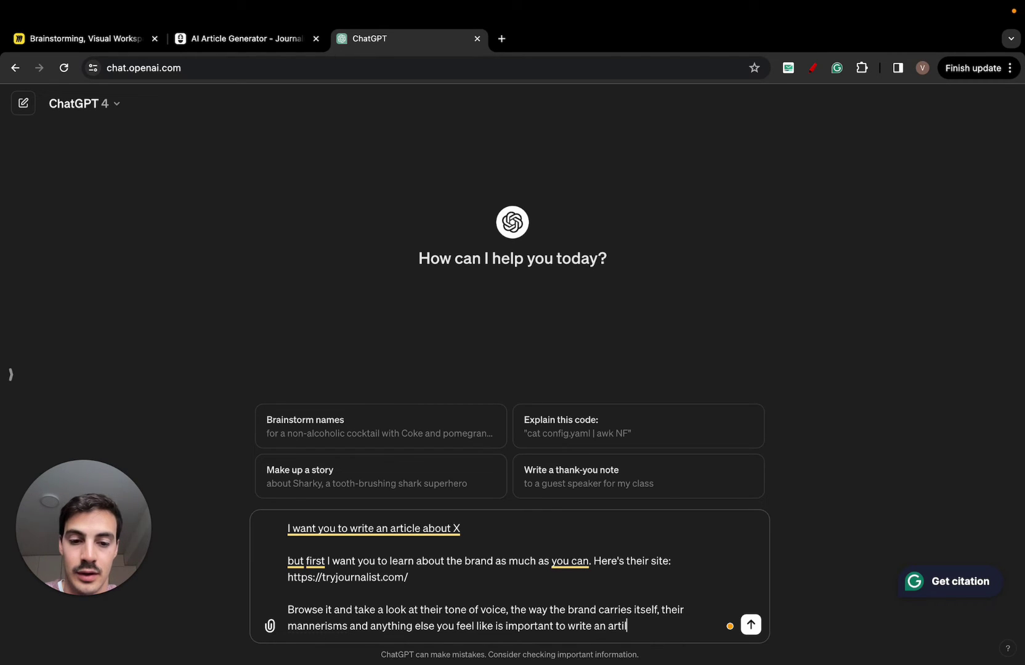
type(" non-g")
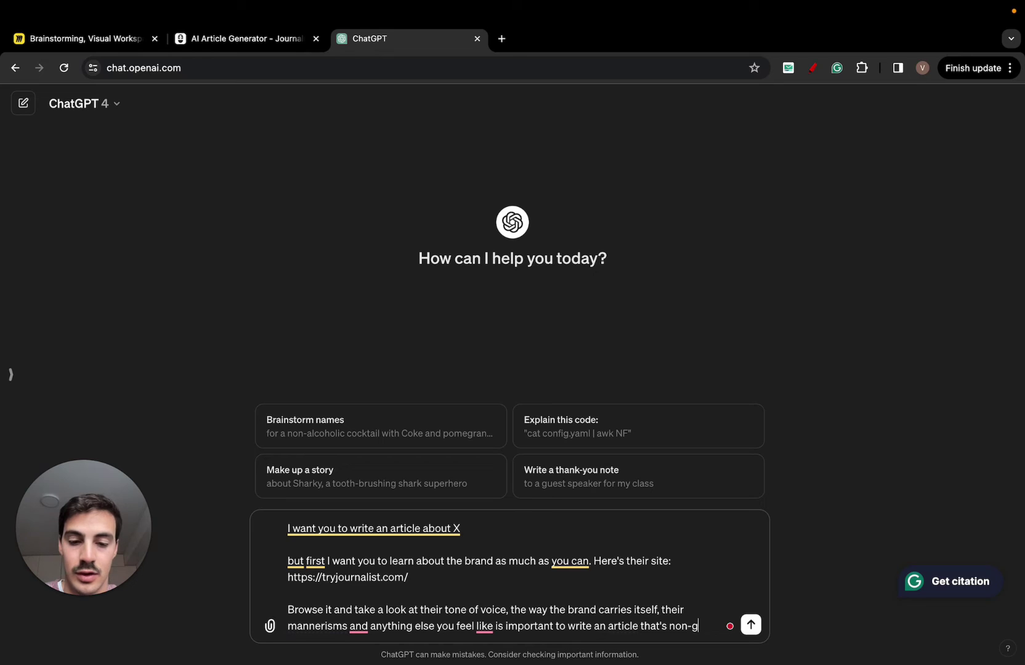
type("eneric but instead brand ")
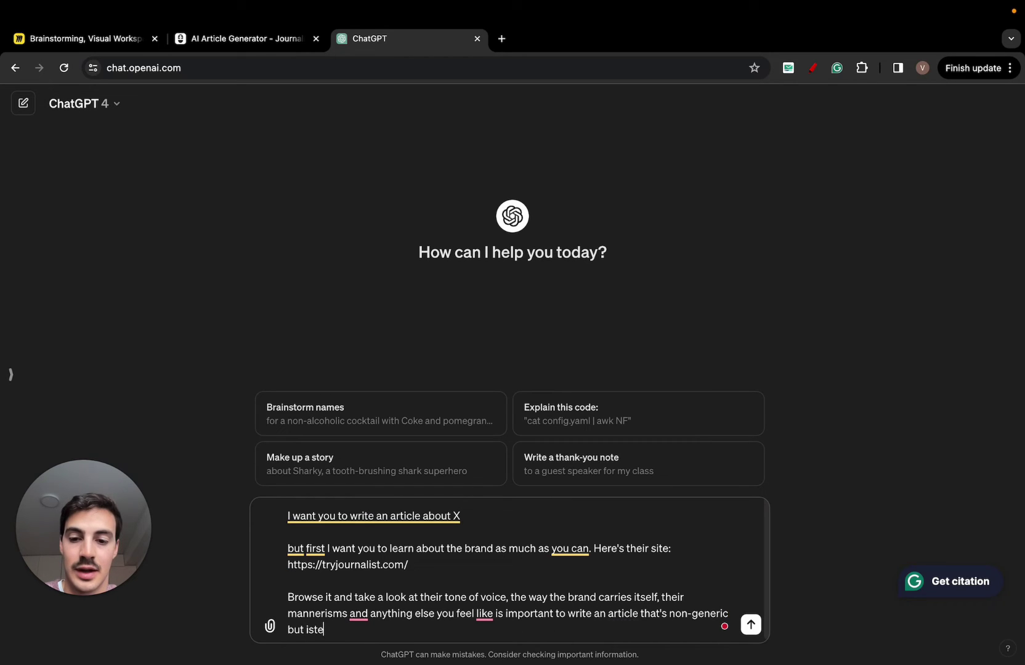
type("tailored")
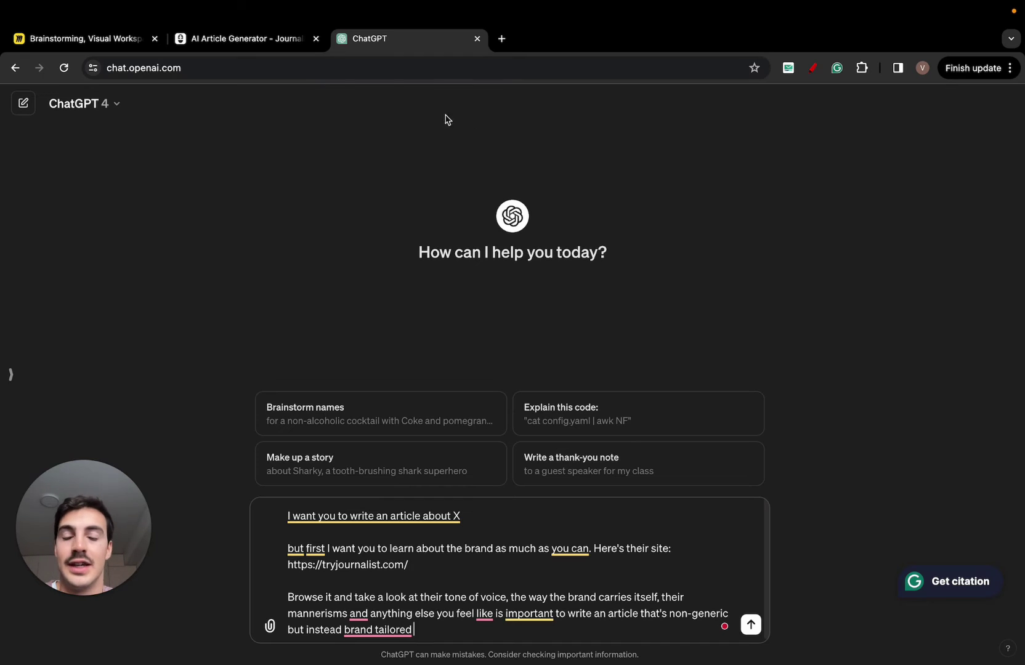
- Back on the Miro board, mark red dots beside the W, L, I and T
left_click(271, 39)
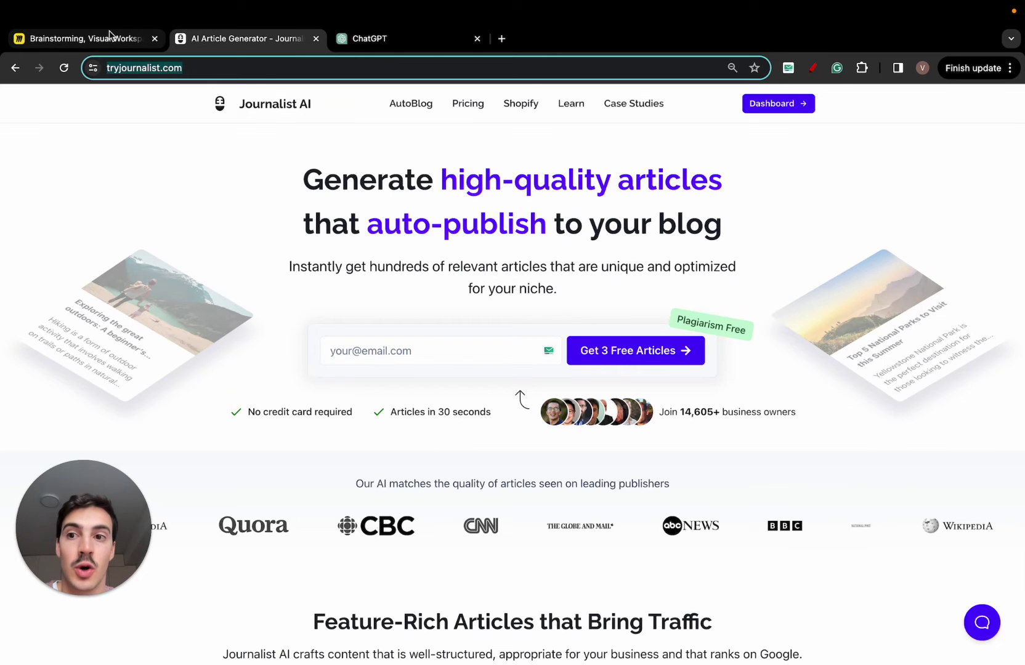
left_click(155, 47)
scroll(645, 380, "left", 2)
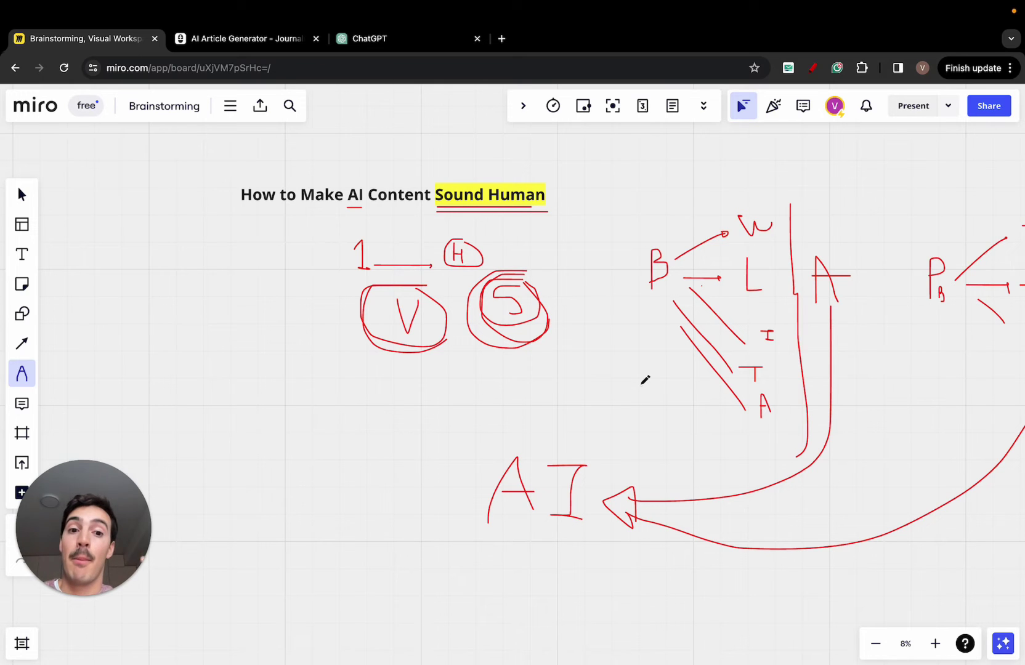
scroll(644, 379, "right", 2)
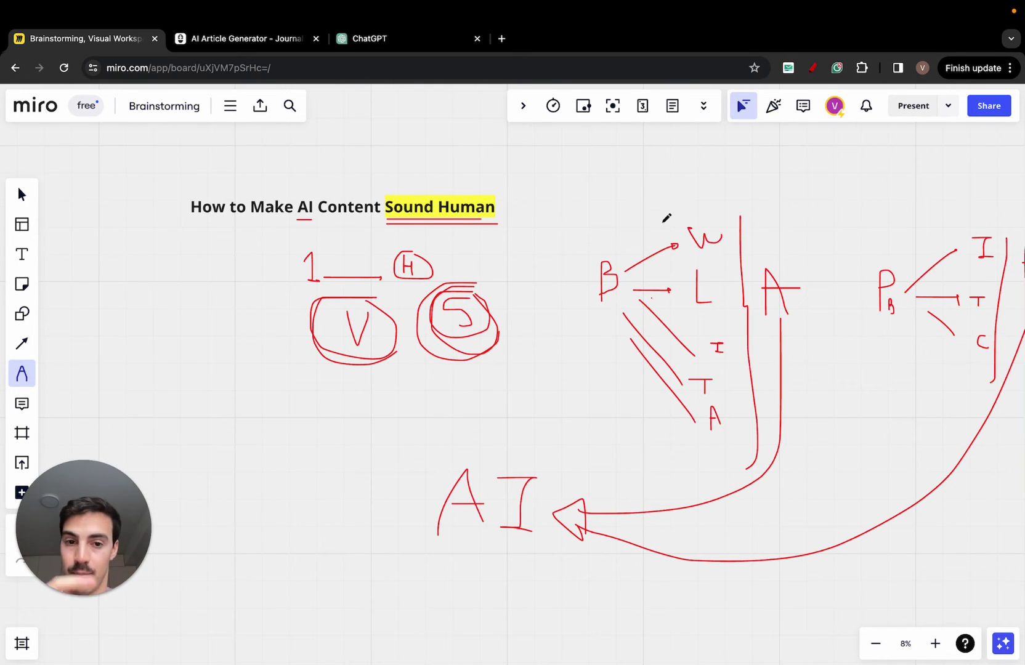
scroll(681, 377, "right", 2)
scroll(921, 281, "left", 2)
scroll(924, 283, "up", 3)
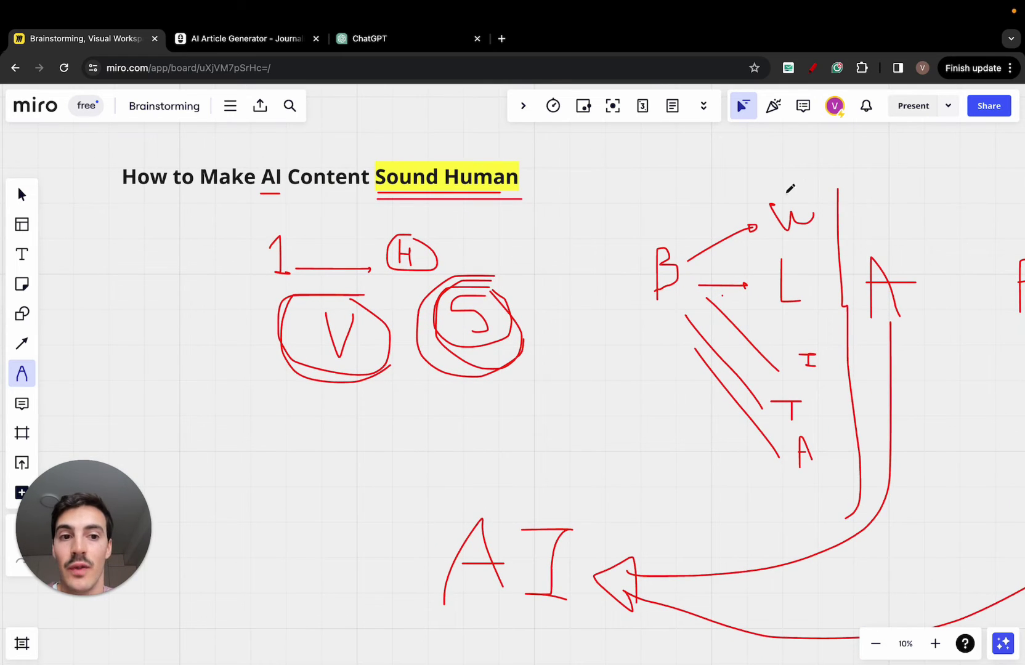
left_click(799, 193)
left_click(799, 273)
left_click(804, 348)
left_click(804, 424)
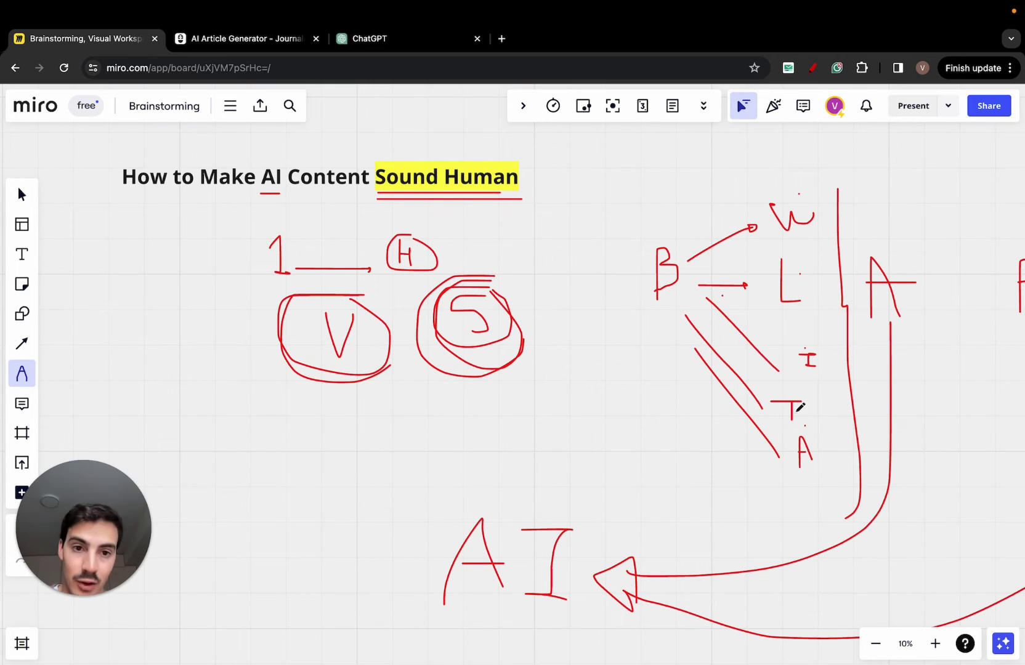
- Bring up the Journalist AI site from the browser tabs
scroll(799, 407, "left", 2)
scroll(799, 407, "down", 1)
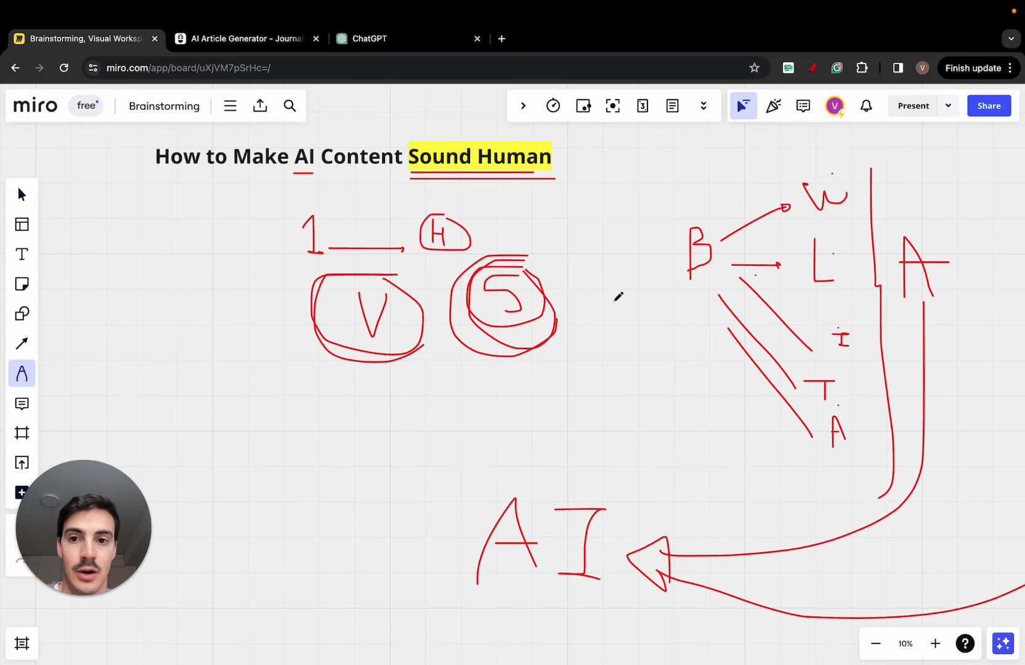
scroll(617, 294, "left", 2)
scroll(617, 294, "up", 1)
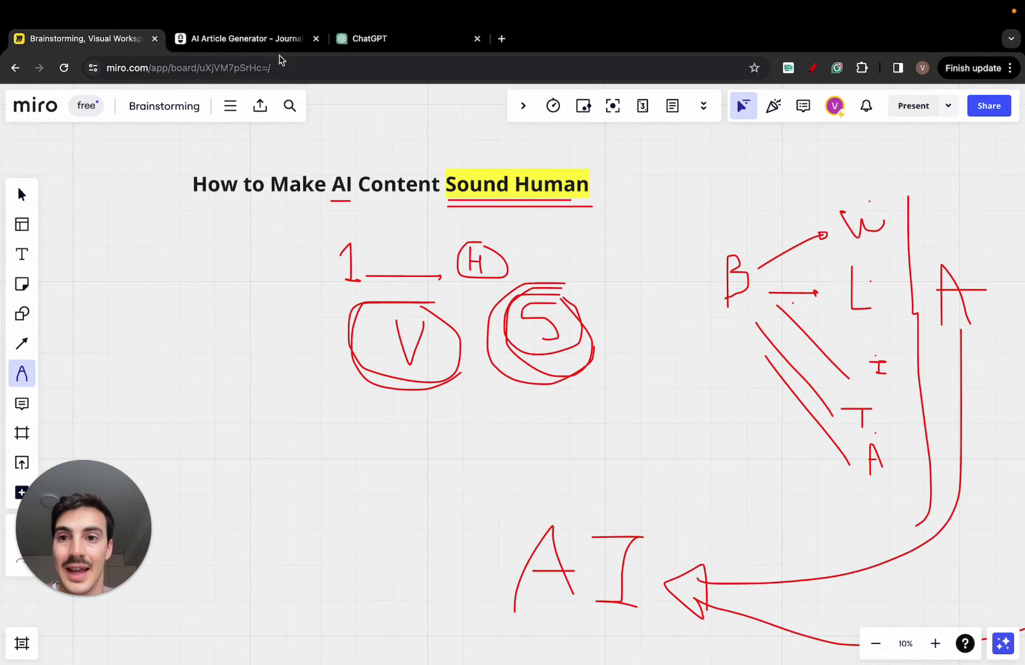
left_click(285, 39)
- From the dashboard's Knowledge Base list, create a new knowledge base named 'my brand'
left_click(770, 103)
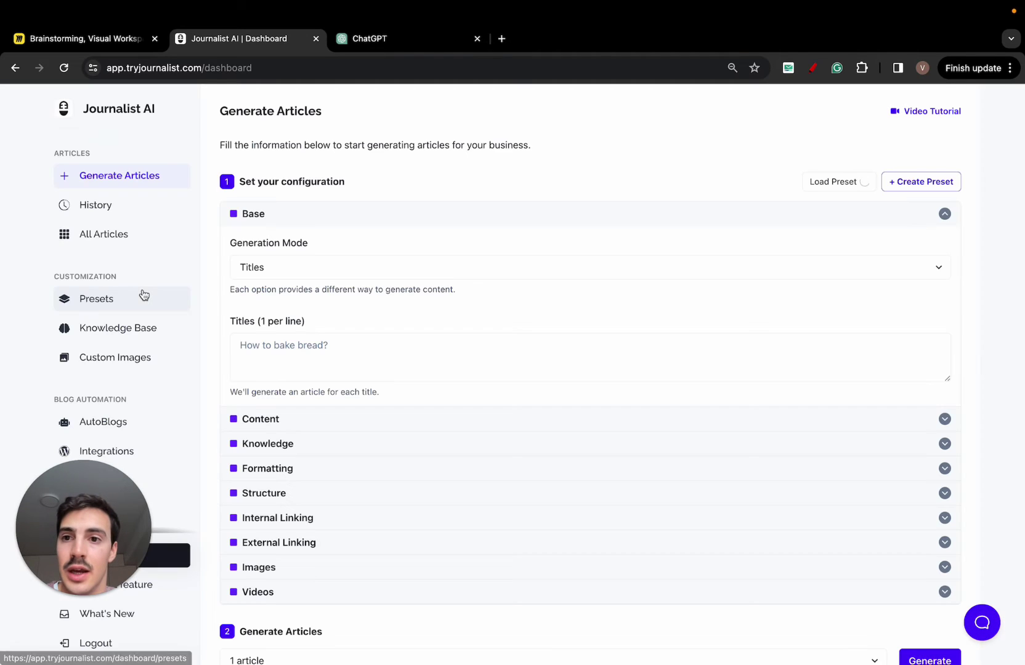
scroll(144, 294, "down", 4)
scroll(148, 311, "up", 1)
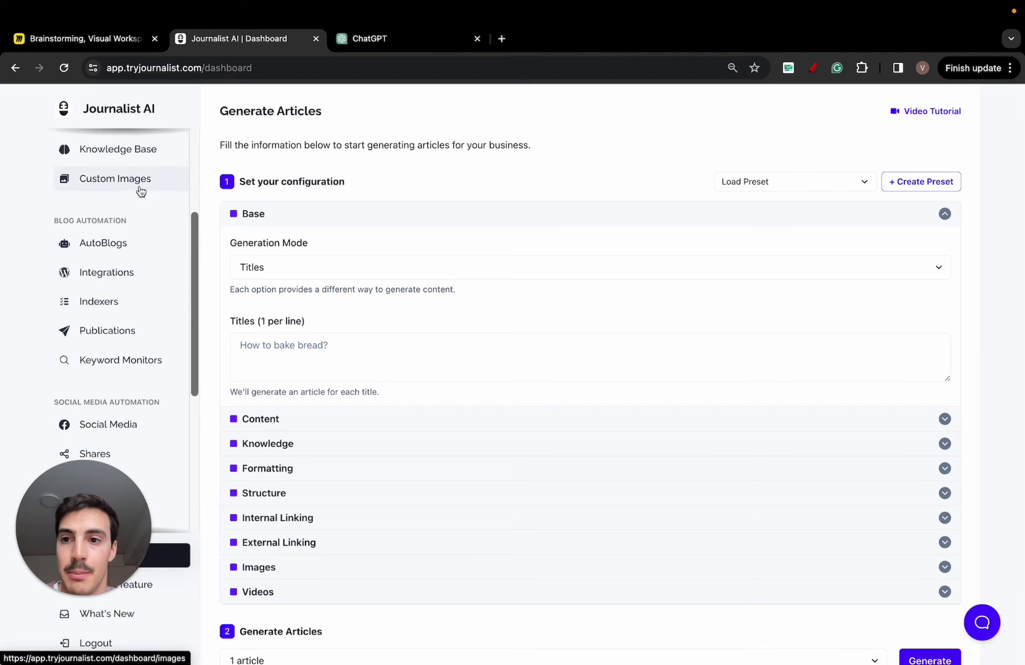
left_click(151, 153)
scroll(542, 283, "down", 3)
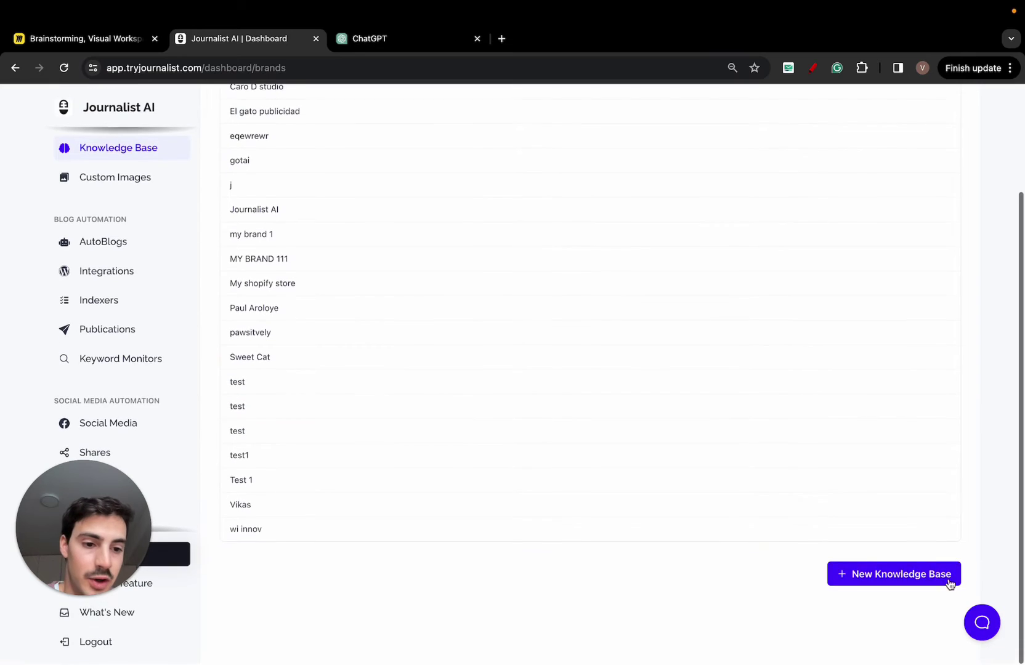
left_click(950, 583)
left_click(587, 172)
type("my brand")
left_click(913, 219)
scroll(716, 232, "down", 5)
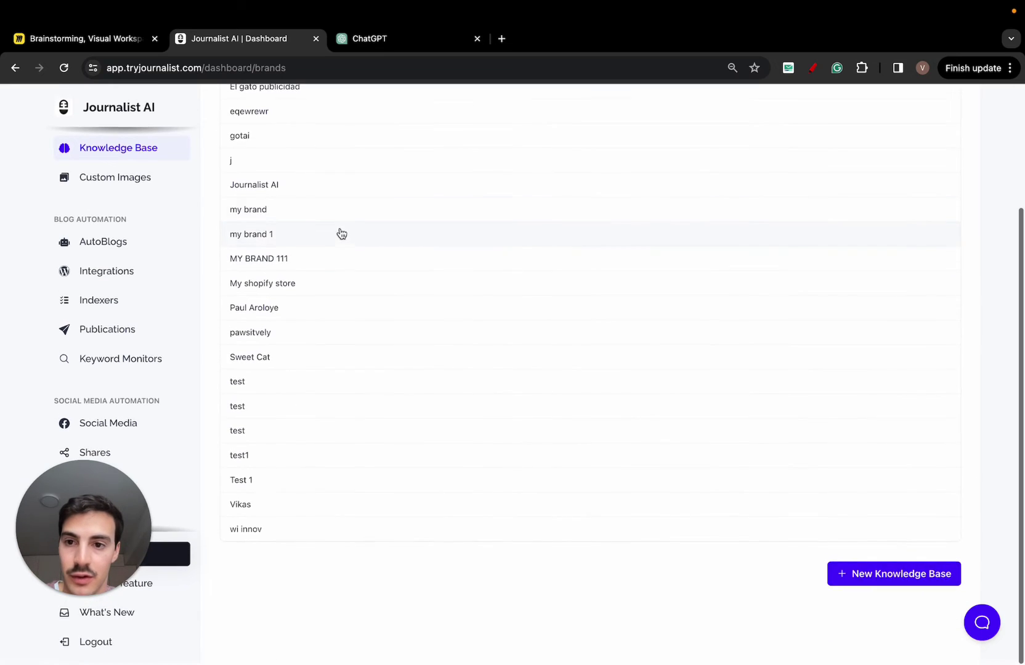
- Open the 'my brand' knowledge base, add an asset and set its type to Website
left_click(346, 218)
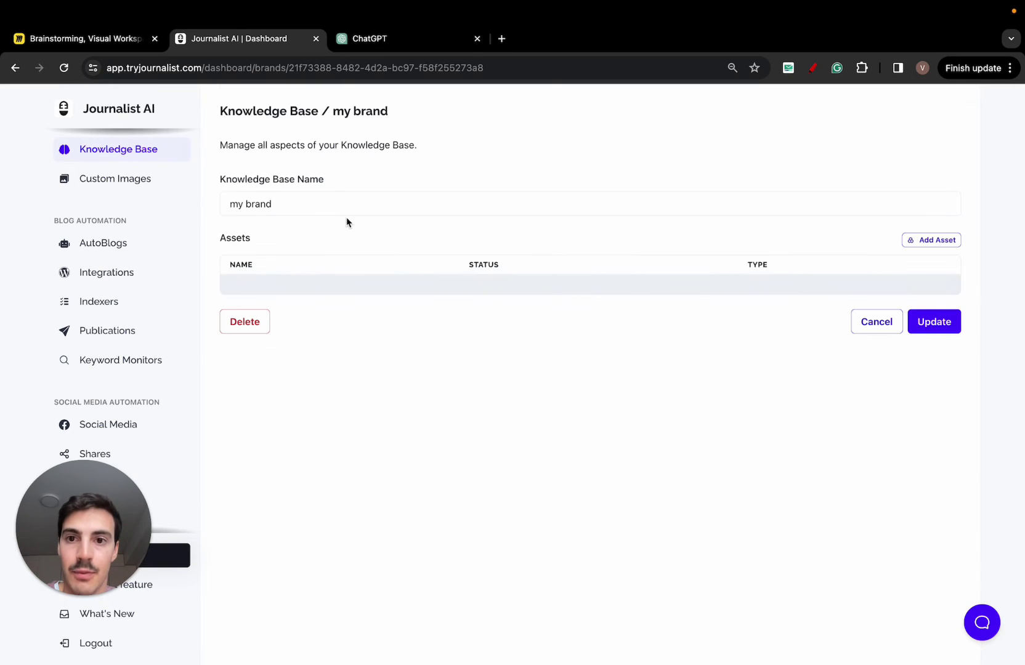
left_click(928, 241)
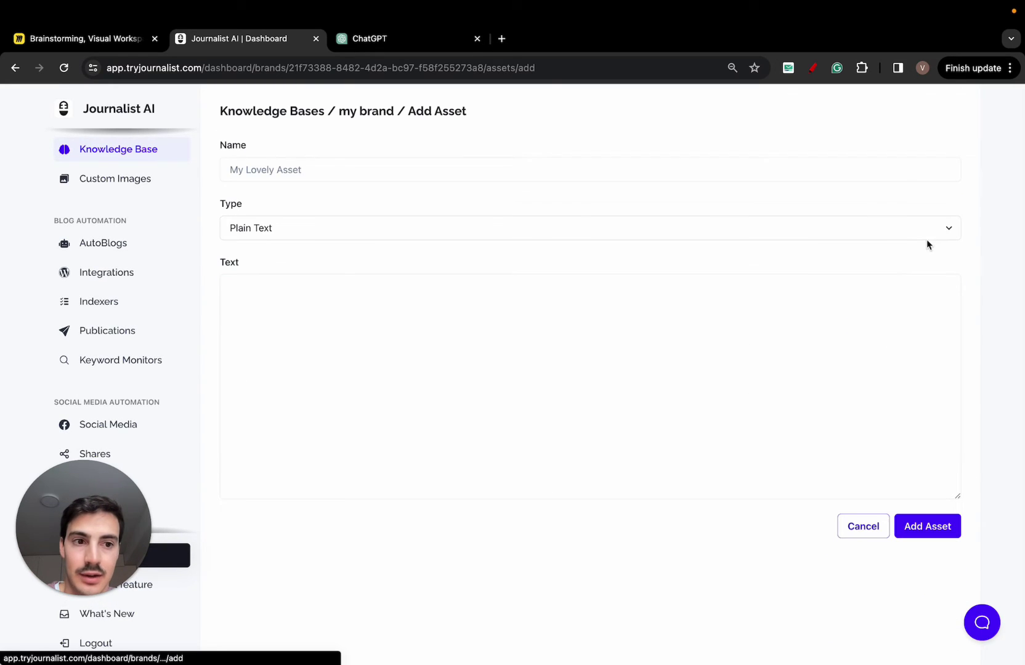
left_click(389, 225)
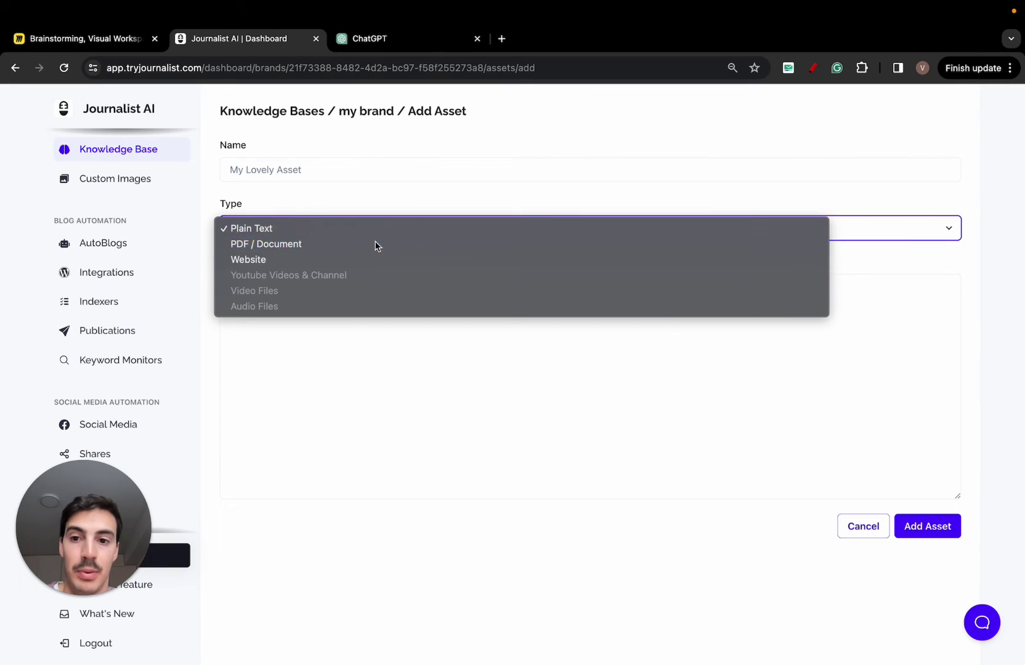
left_click(375, 243)
left_click(375, 233)
left_click(370, 241)
left_click(378, 227)
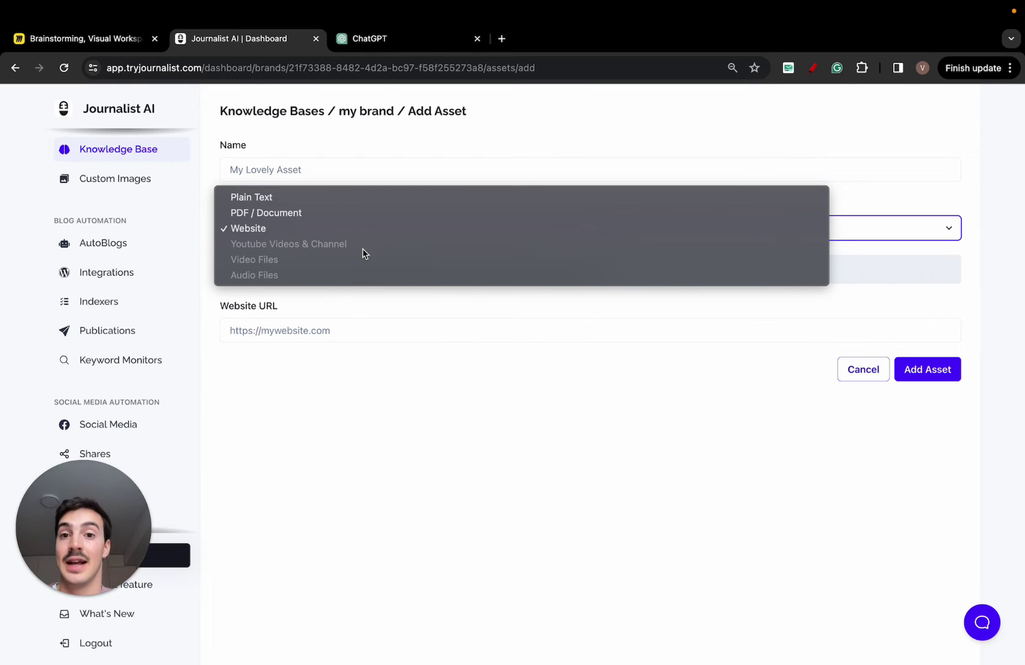
- Sketch a red arrow and a circled 'BA' over the Add Asset form, then go back to Miro
left_click(812, 68)
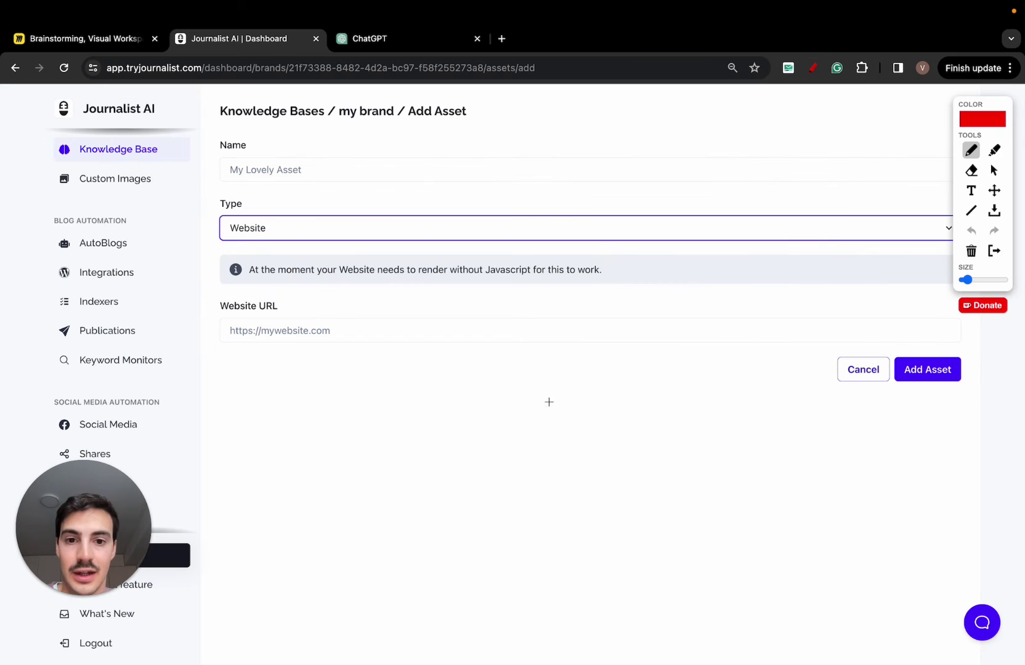
mouse_move(557, 408)
left_mouse_down()
mouse_move(121, 179)
mouse_move(115, 151)
mouse_move(130, 150)
left_mouse_up()
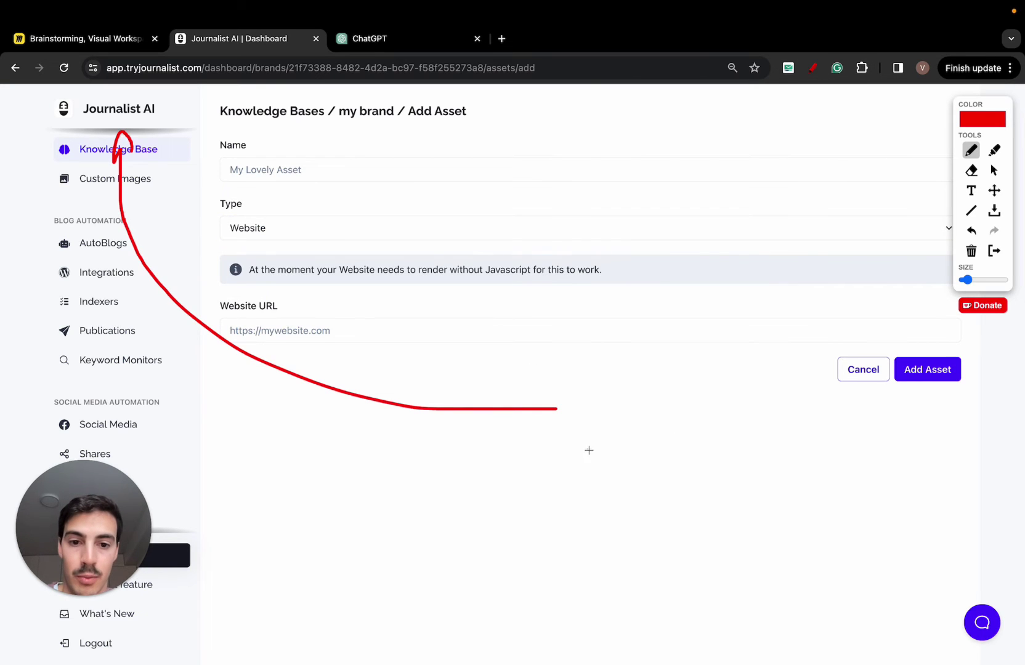
mouse_move(589, 450)
left_mouse_down()
mouse_move(592, 376)
mouse_move(588, 449)
mouse_move(643, 474)
mouse_move(646, 447)
left_mouse_up()
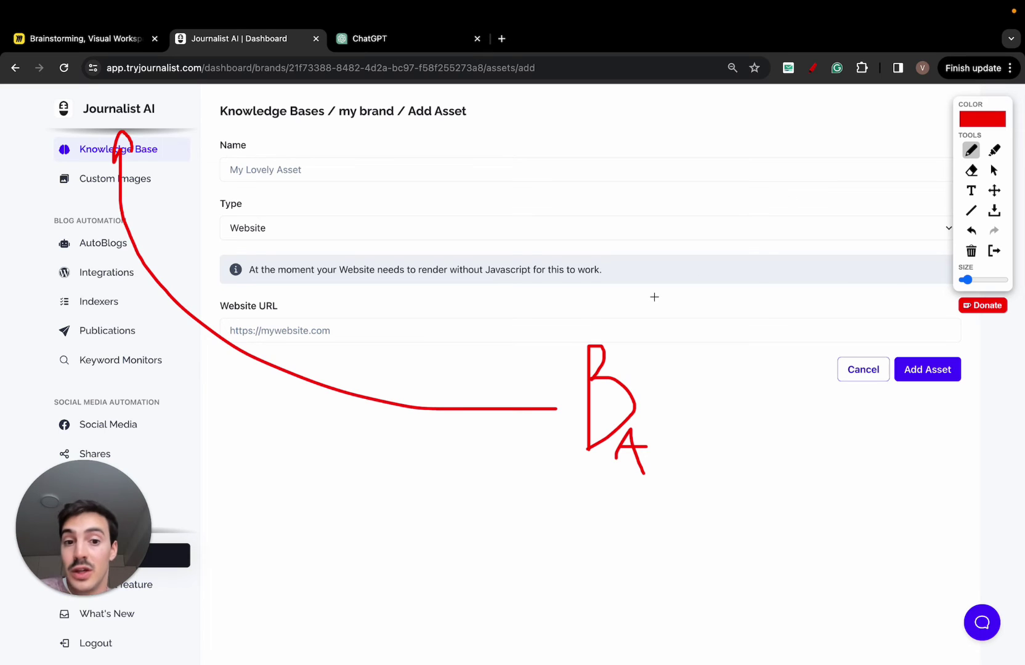
left_click_drag(655, 296, 695, 422)
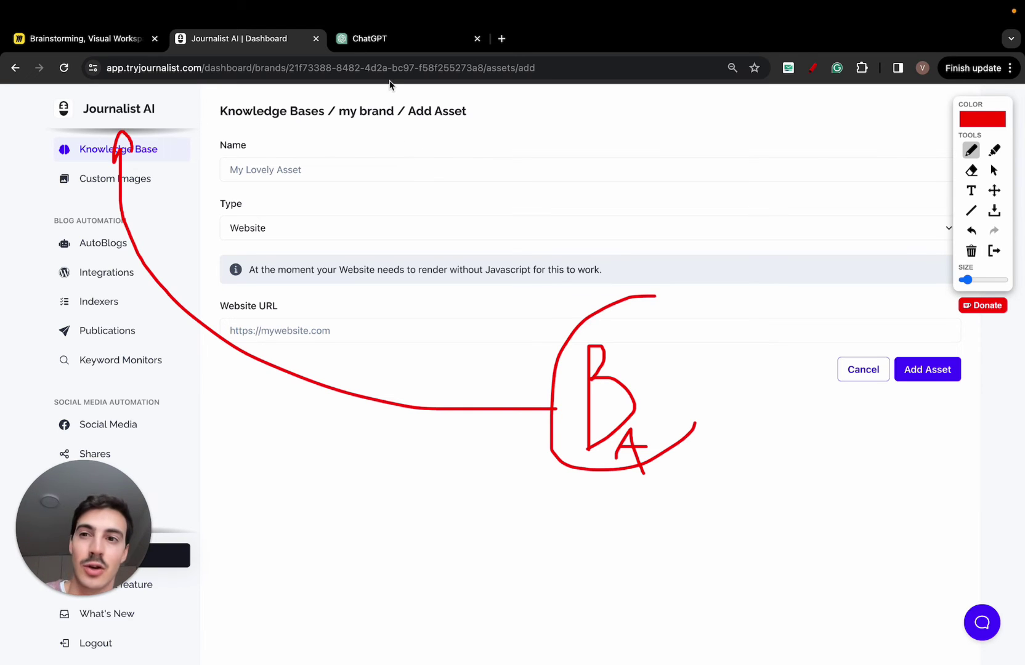
left_click(117, 38)
scroll(620, 276, "right", 1)
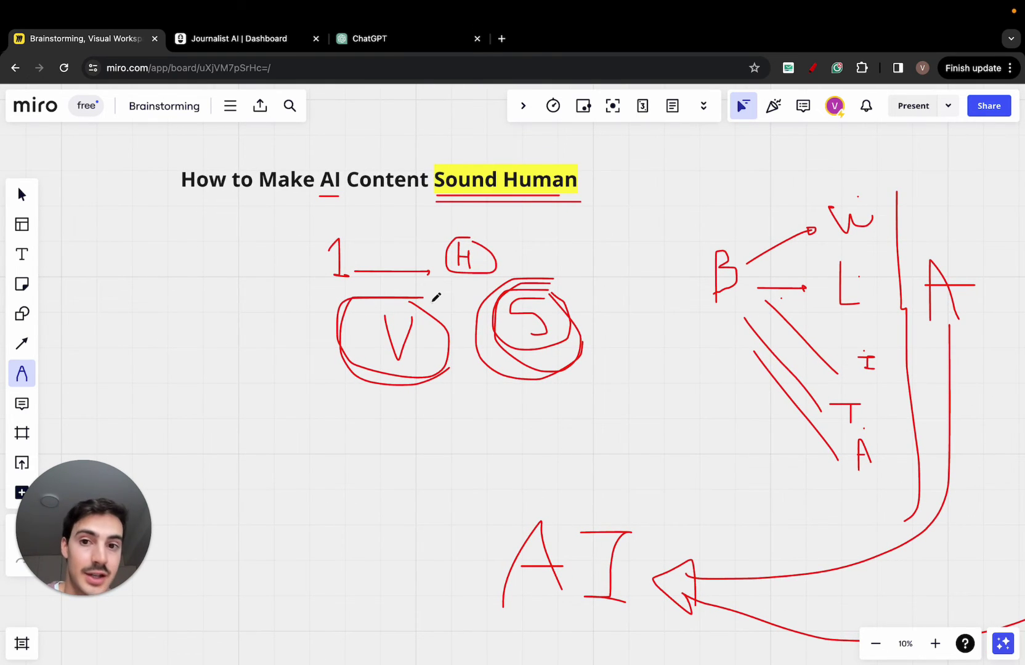
- Retrace red loops around the V and 5 circles and the underline beneath 'Sound Human'
mouse_move(435, 292)
left_mouse_down()
mouse_move(377, 289)
mouse_move(434, 377)
left_mouse_up()
mouse_move(549, 284)
left_mouse_down()
mouse_move(535, 280)
mouse_move(484, 356)
mouse_move(582, 312)
mouse_move(550, 284)
left_mouse_up()
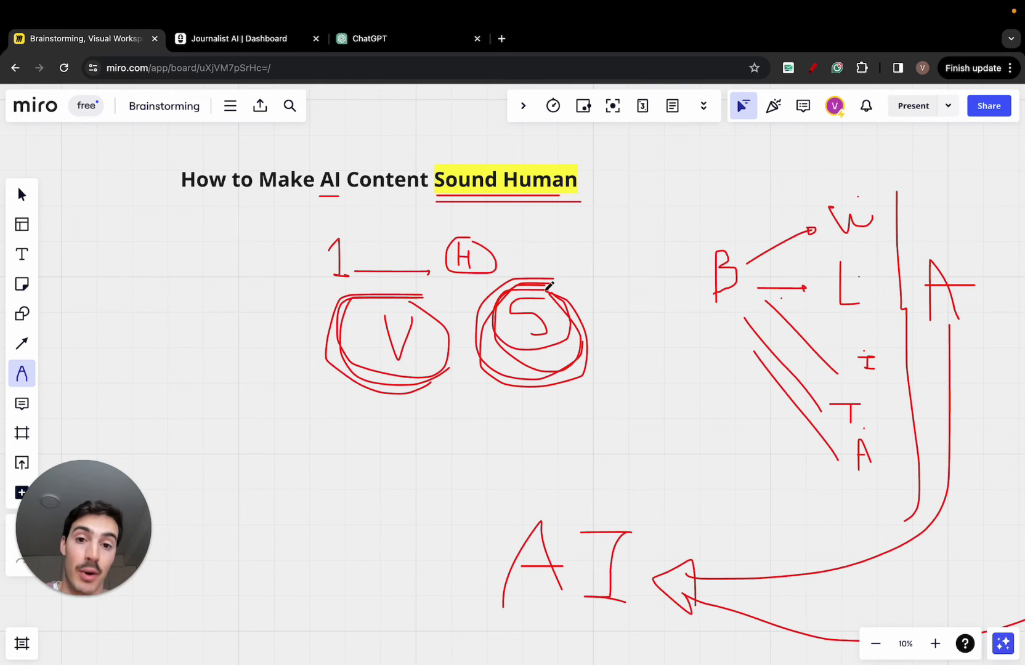
scroll(539, 167, "up", 5)
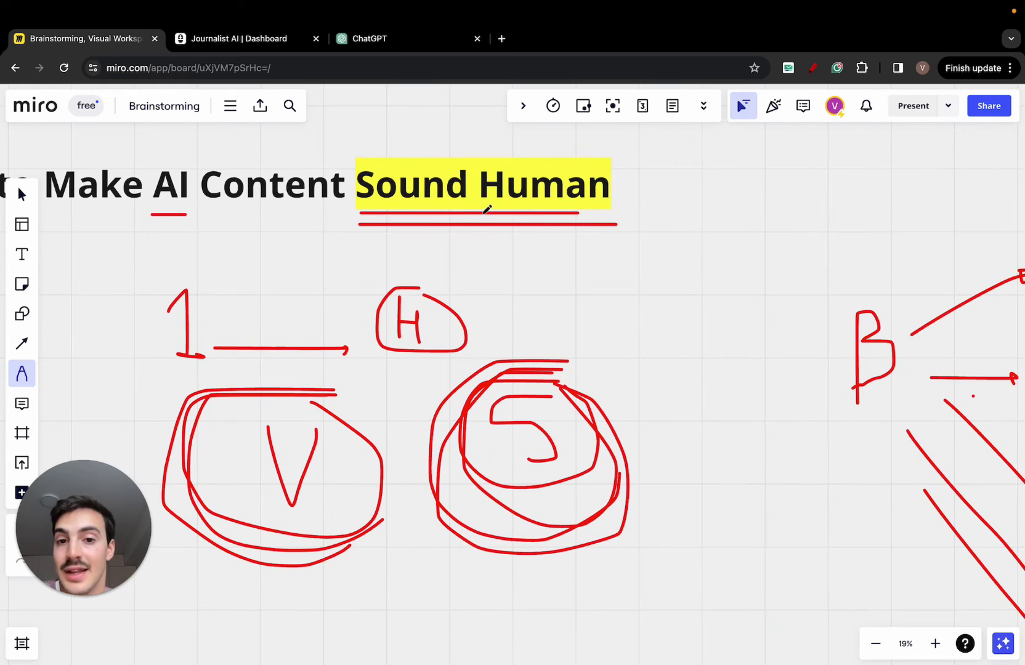
left_click_drag(483, 209, 610, 210)
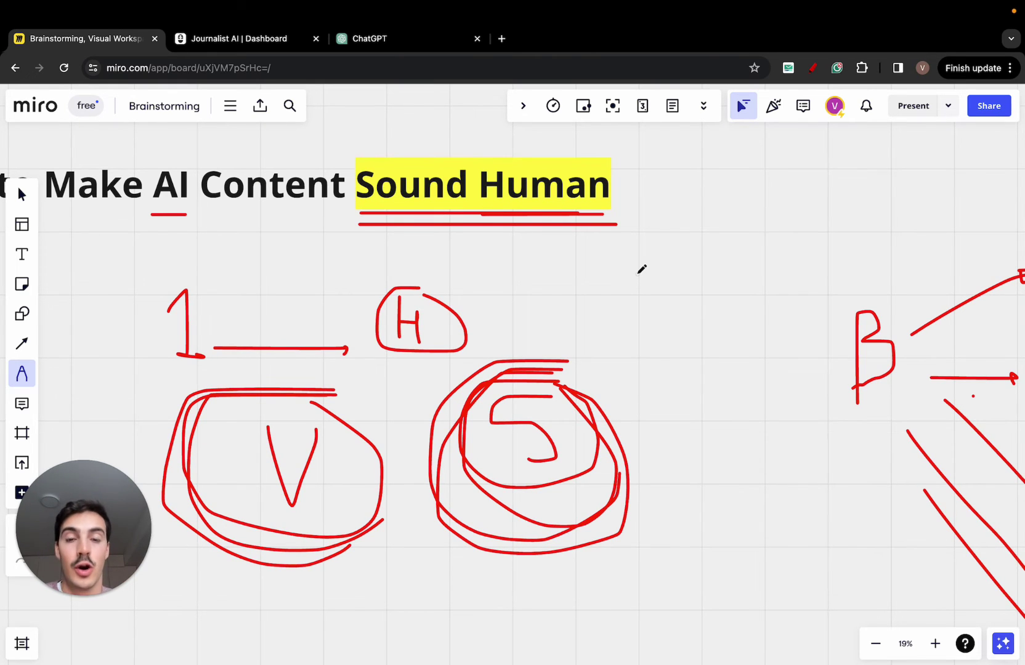
scroll(641, 269, "down", 5)
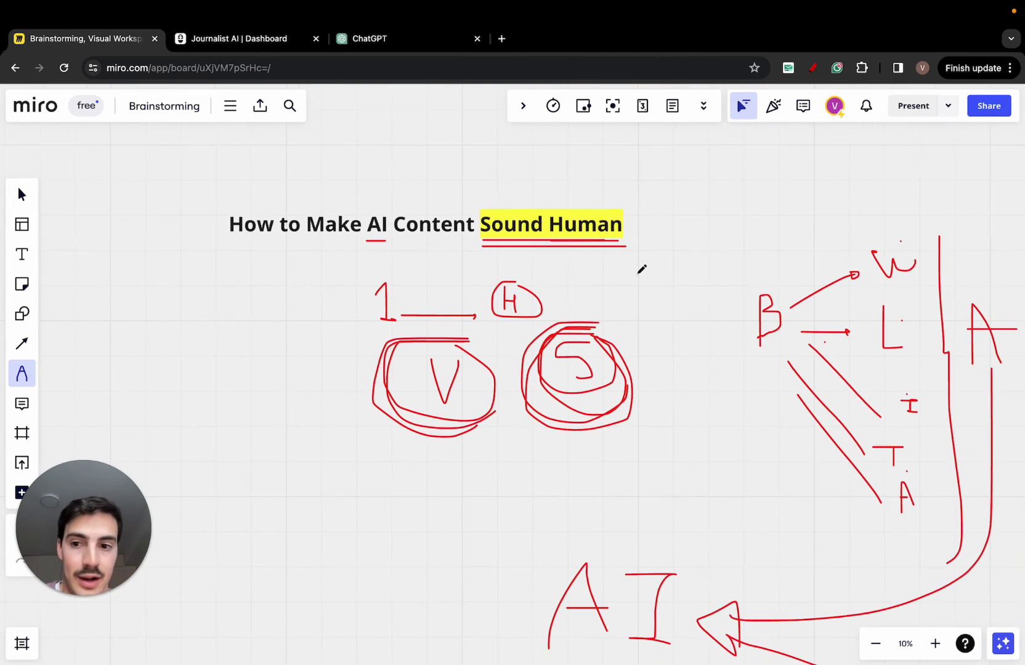
- Back in Journalist AI, clear the annotations and filter the article History by 'golden'
left_click(243, 54)
left_click(994, 251)
scroll(142, 234, "up", 3)
left_click(163, 179)
left_click(104, 206)
left_click(343, 181)
type("golden")
key("Return")
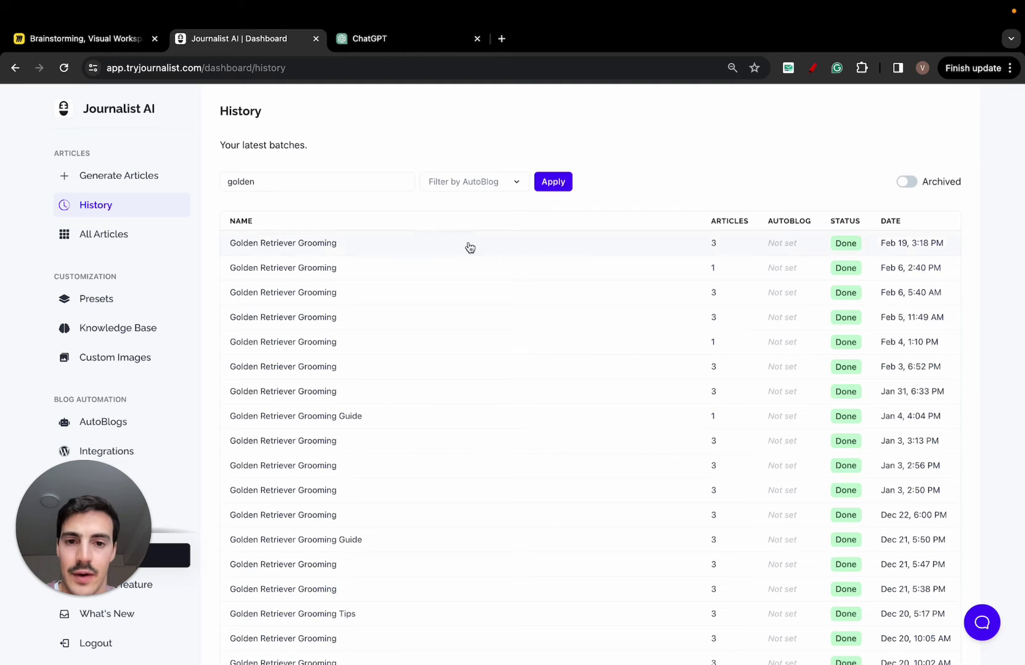
- Open the latest Golden Retriever Grooming batch and read through its first generated article
left_click(562, 248)
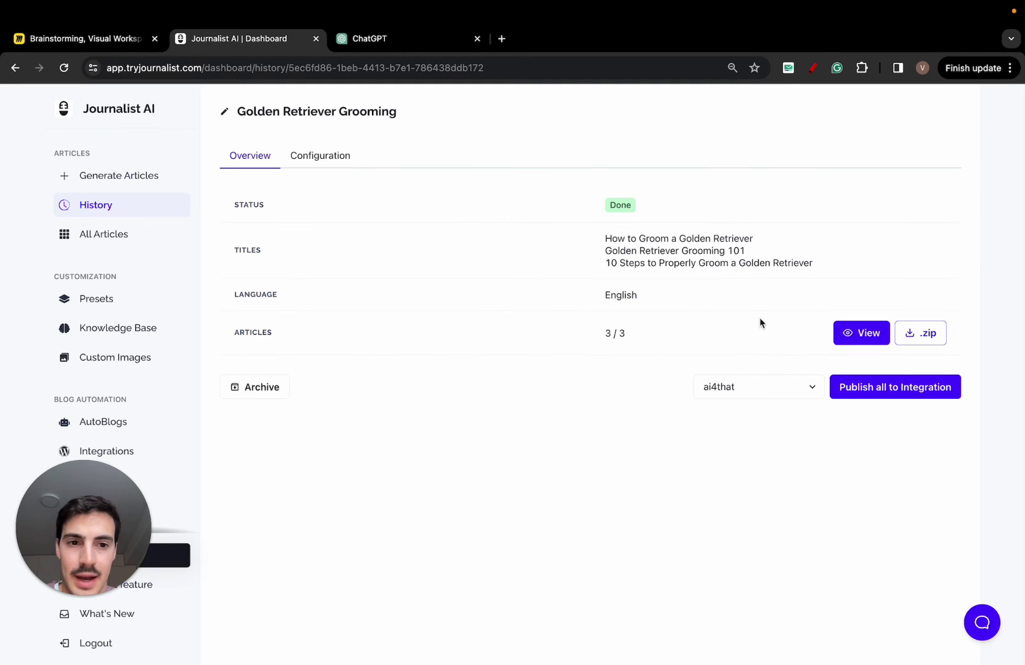
left_click(842, 333)
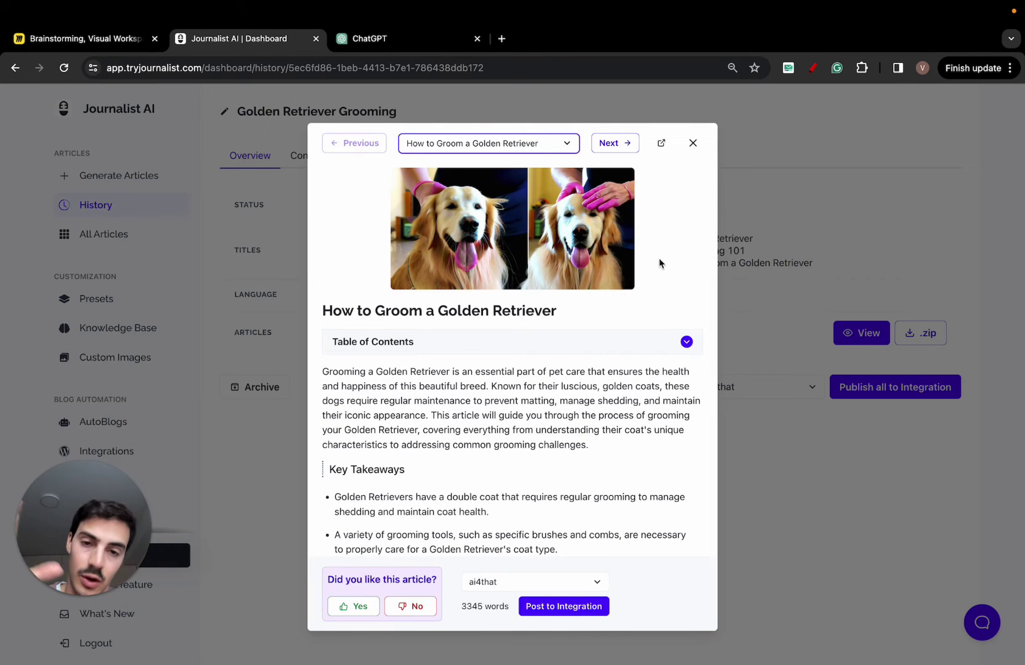
scroll(576, 279, "down", 3)
scroll(595, 267, "down", 15)
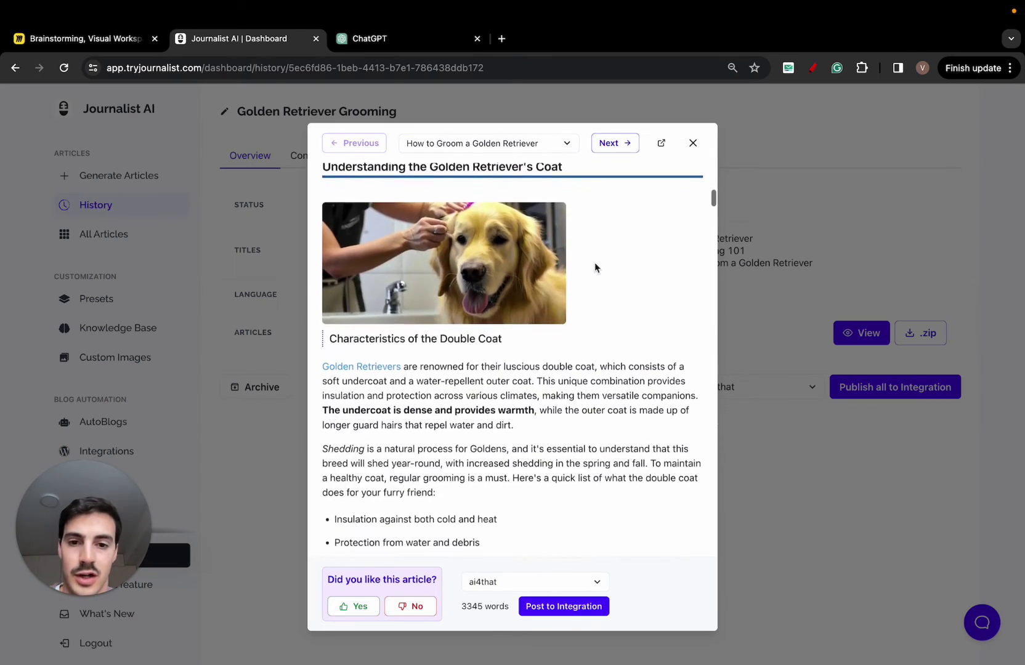
scroll(467, 234, "down", 10)
scroll(563, 308, "down", 15)
scroll(563, 308, "down", 15)
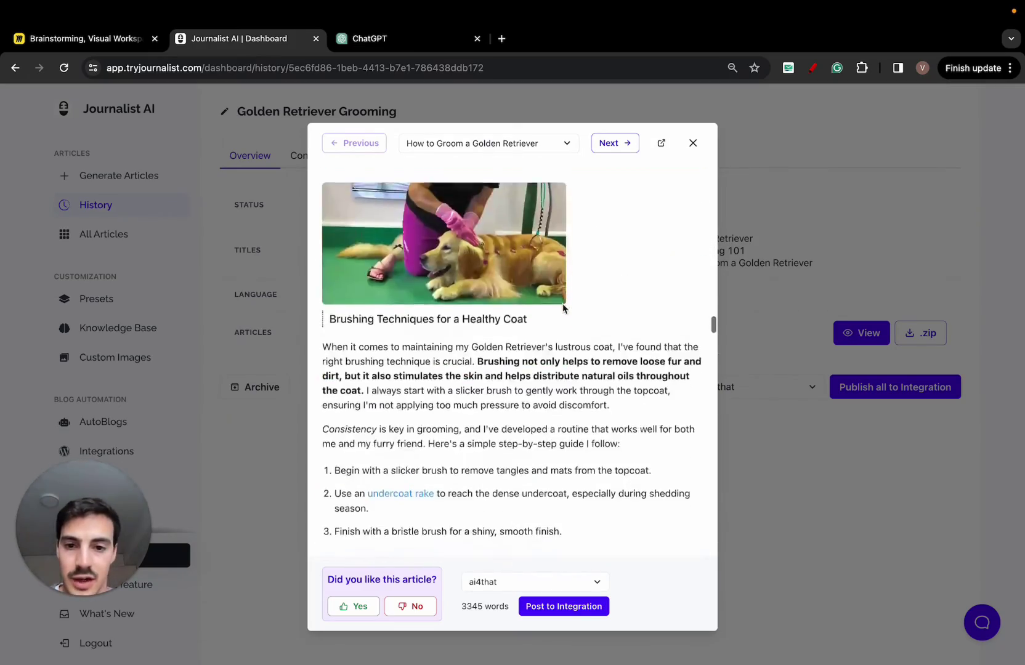
scroll(563, 308, "down", 10)
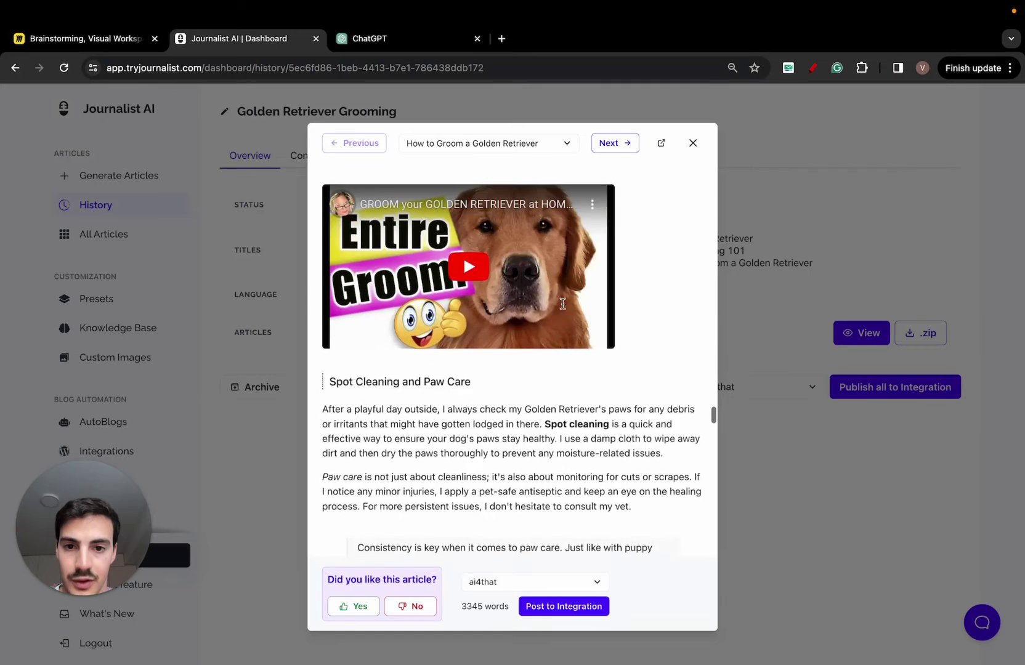
scroll(412, 358, "up", 1)
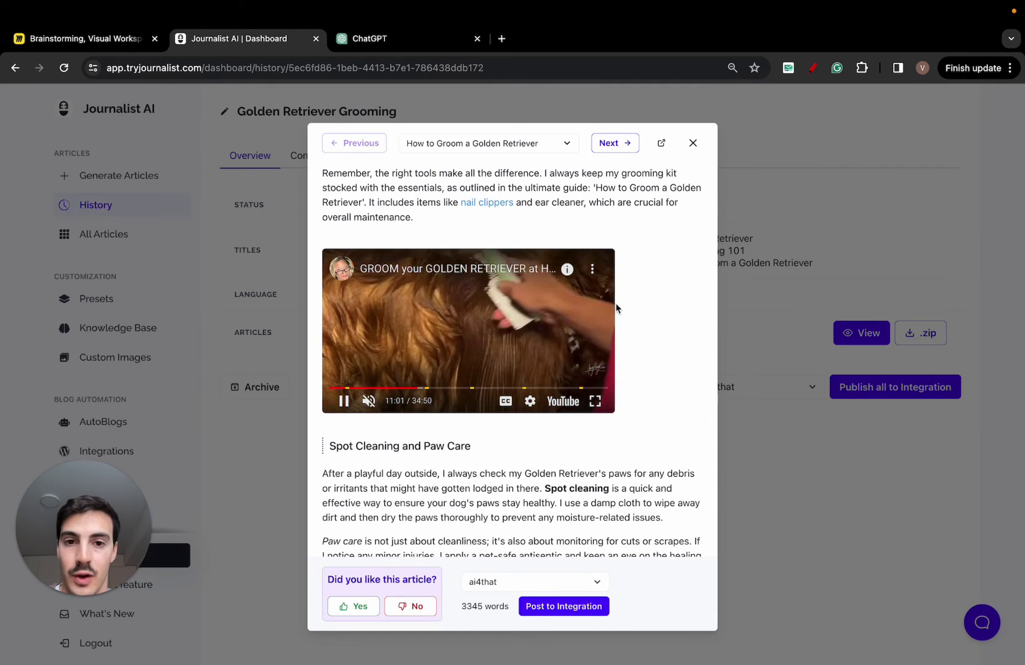
scroll(615, 302, "up", 1)
- Check the article's nail clippers link in a new tab, then return to Journalist AI
left_click(488, 253)
left_click(424, 42)
left_click(760, 202)
left_click(263, 39)
scroll(505, 277, "down", 4)
scroll(484, 285, "up", 15)
- Page forward to 'Golden Retriever Grooming 101' and back to 'How to Groom a Golden Retriever'
left_click(630, 143)
left_click(630, 144)
left_click(355, 142)
left_click(355, 142)
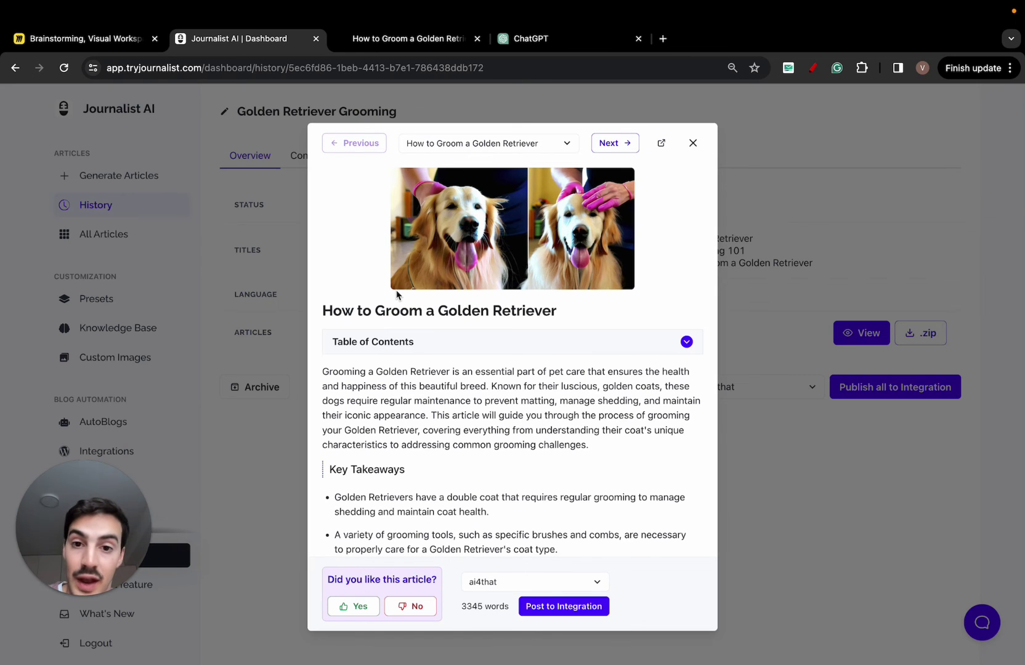
scroll(396, 290, "down", 1)
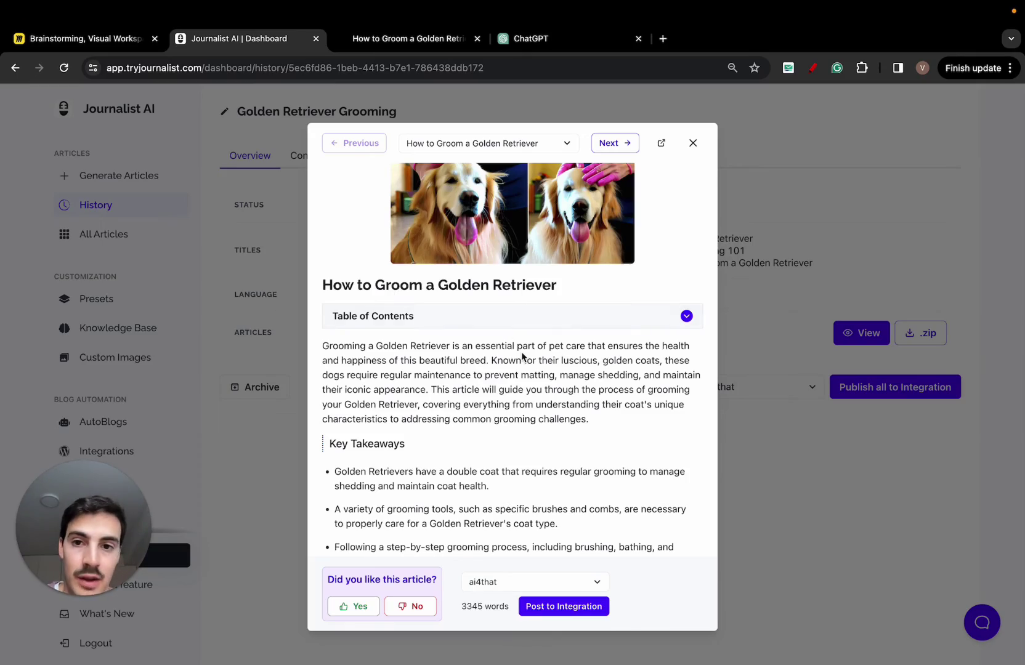
scroll(522, 357, "up", 1)
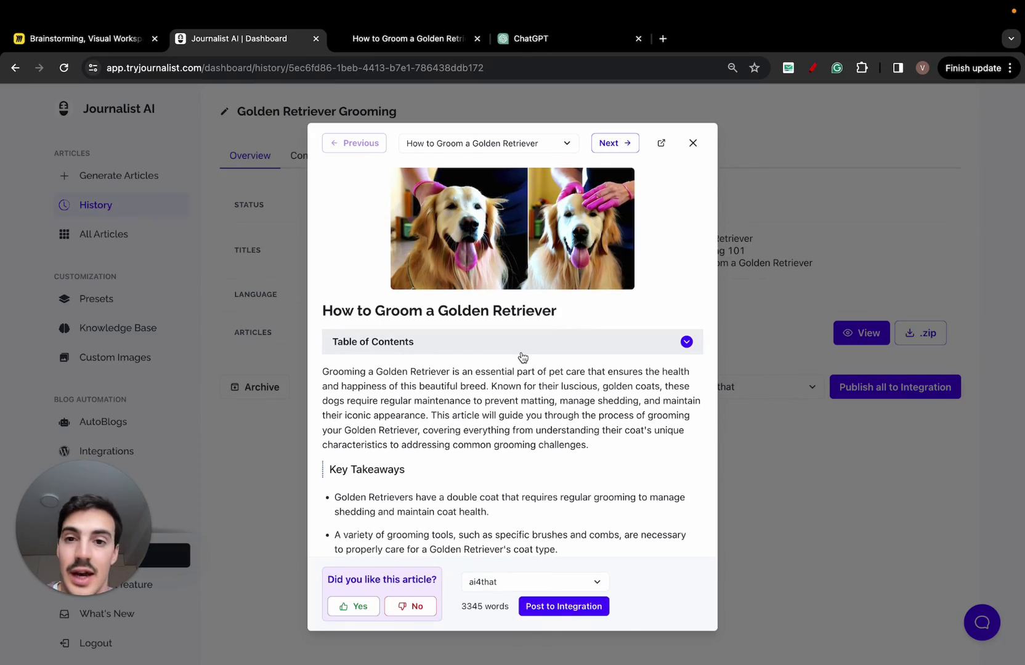
scroll(522, 356, "down", 20)
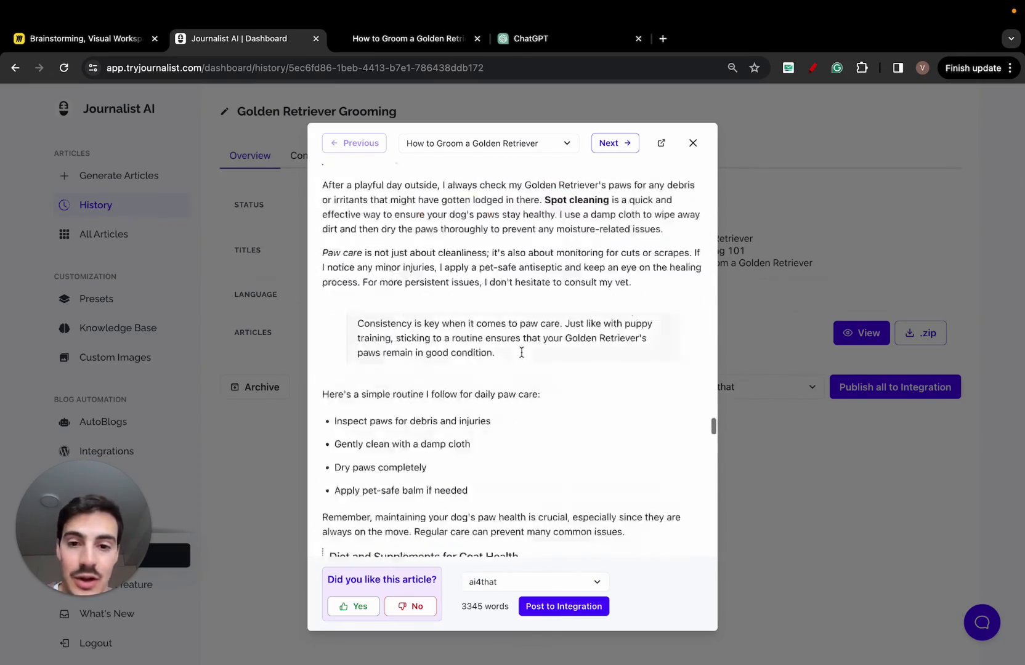
scroll(565, 416, "down", 15)
scroll(605, 267, "up", 13)
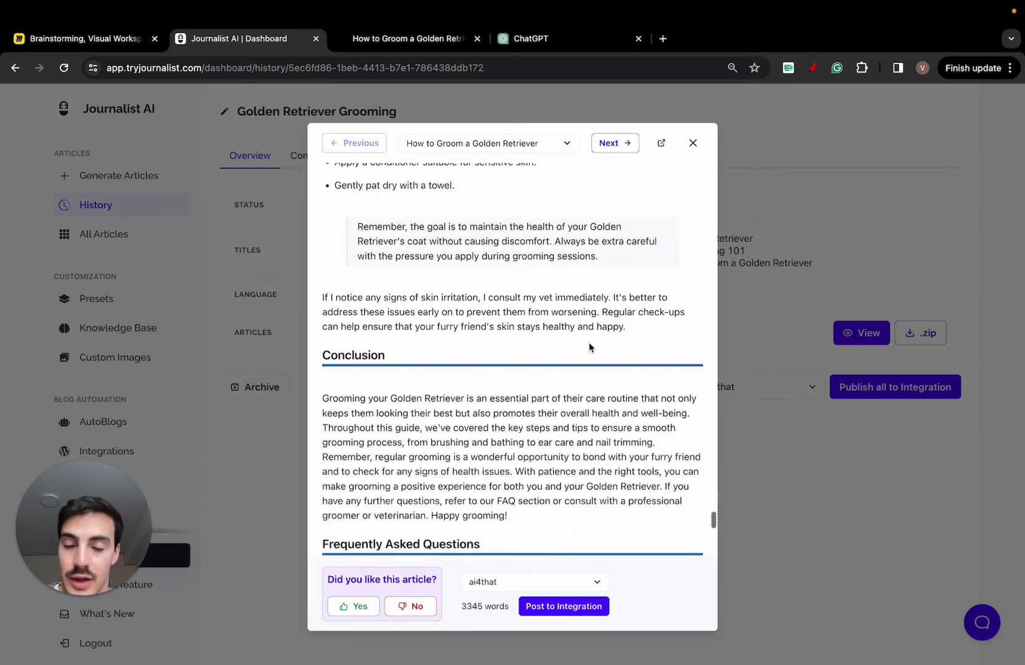
scroll(589, 347, "up", 20)
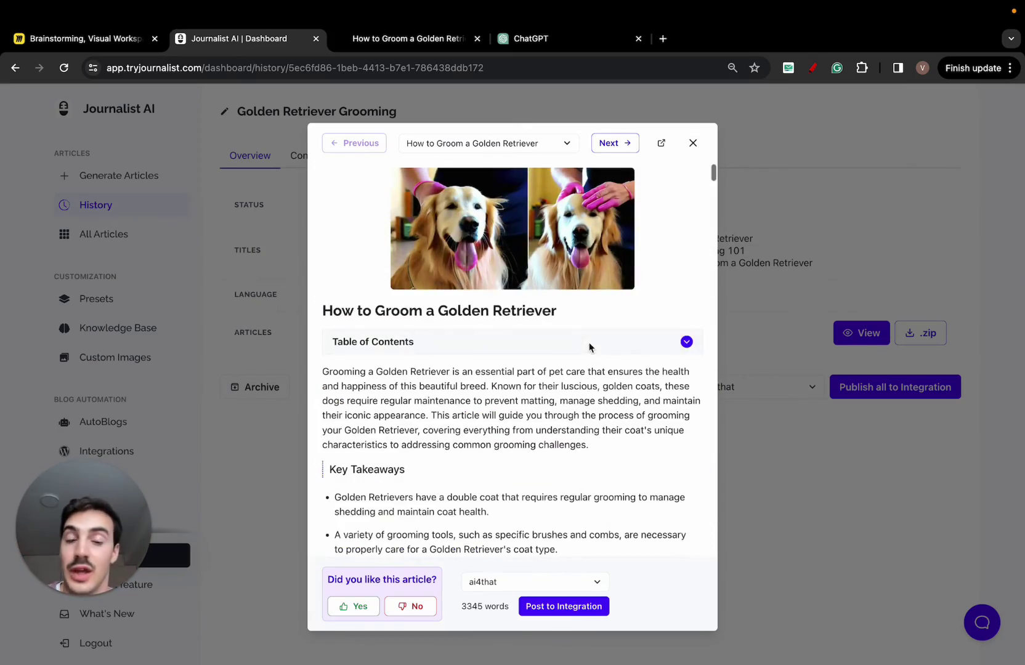
- Open Generate Articles, expand the Knowledge settings and review the available knowledge bases
left_click(692, 142)
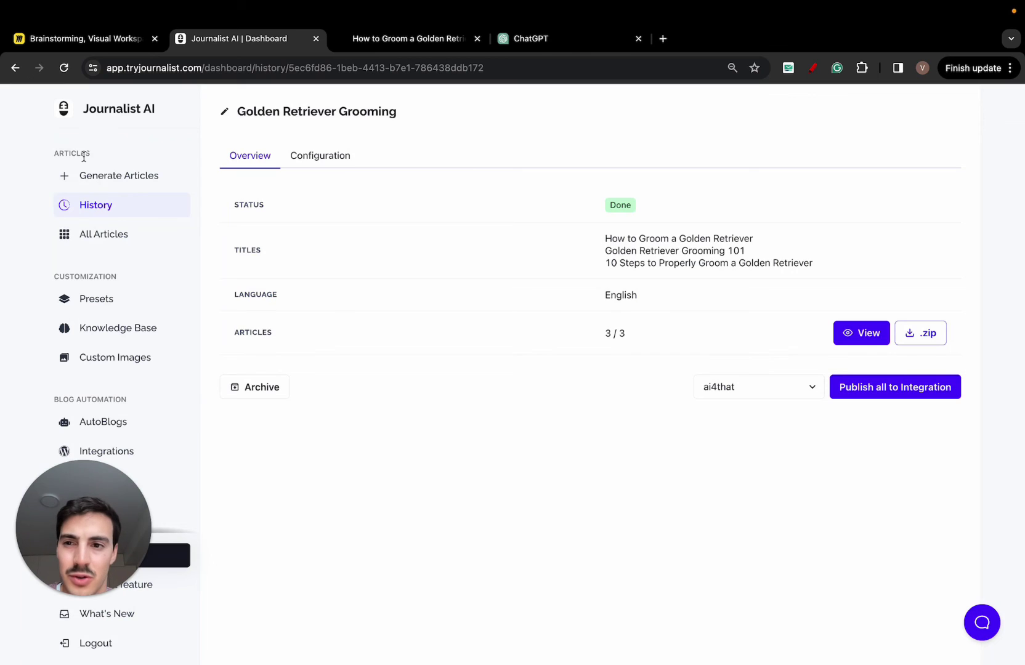
left_click(115, 176)
left_click(319, 443)
scroll(319, 370, "down", 4)
left_click(304, 336)
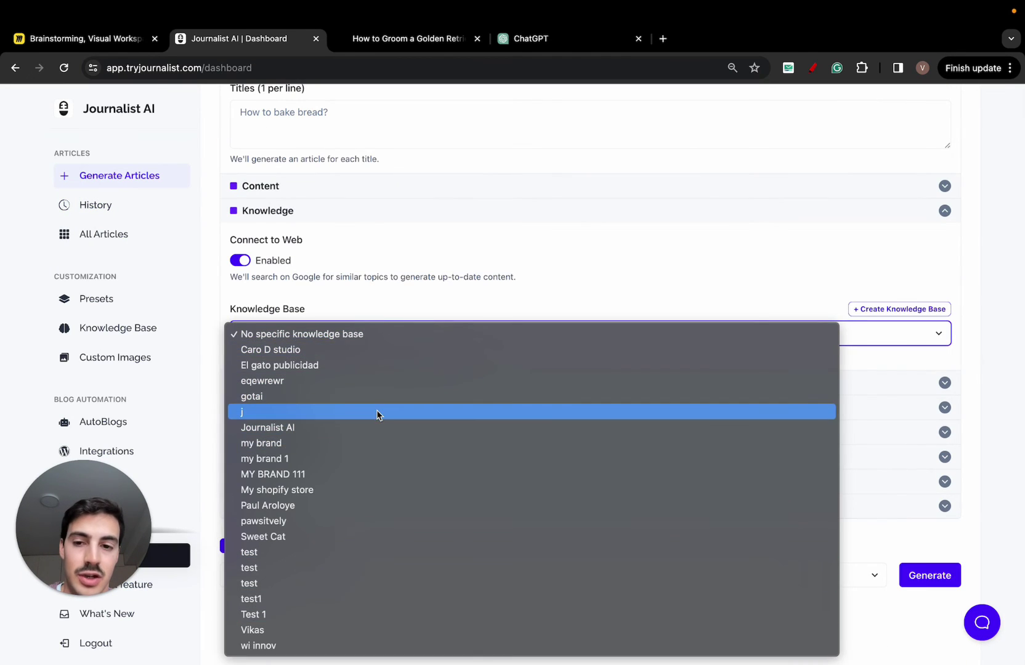
left_click(408, 303)
scroll(279, 135, "up", 5)
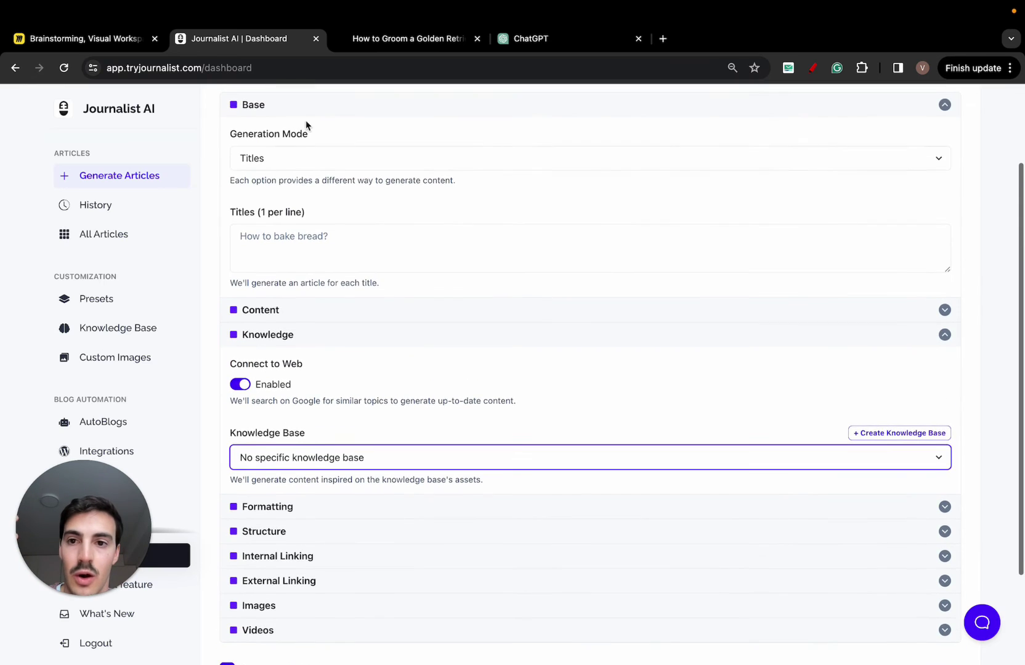
- Collapse the Base settings and circle the Knowledge Base field in red
left_click(320, 130)
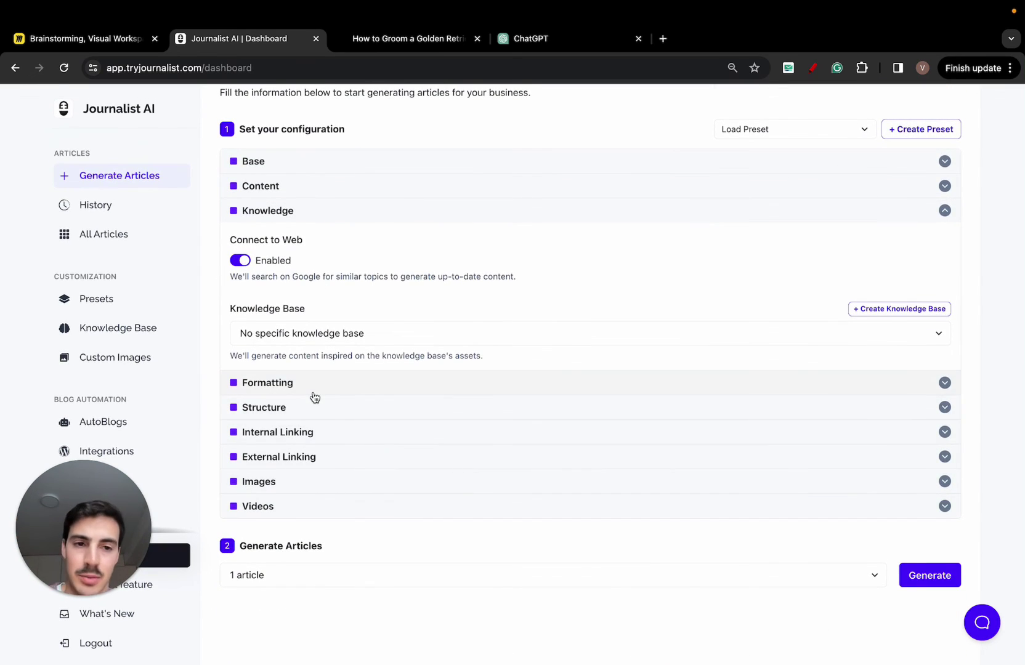
left_click(812, 68)
mouse_move(261, 295)
left_mouse_down()
mouse_move(223, 300)
mouse_move(312, 371)
mouse_move(346, 295)
mouse_move(265, 296)
left_mouse_up()
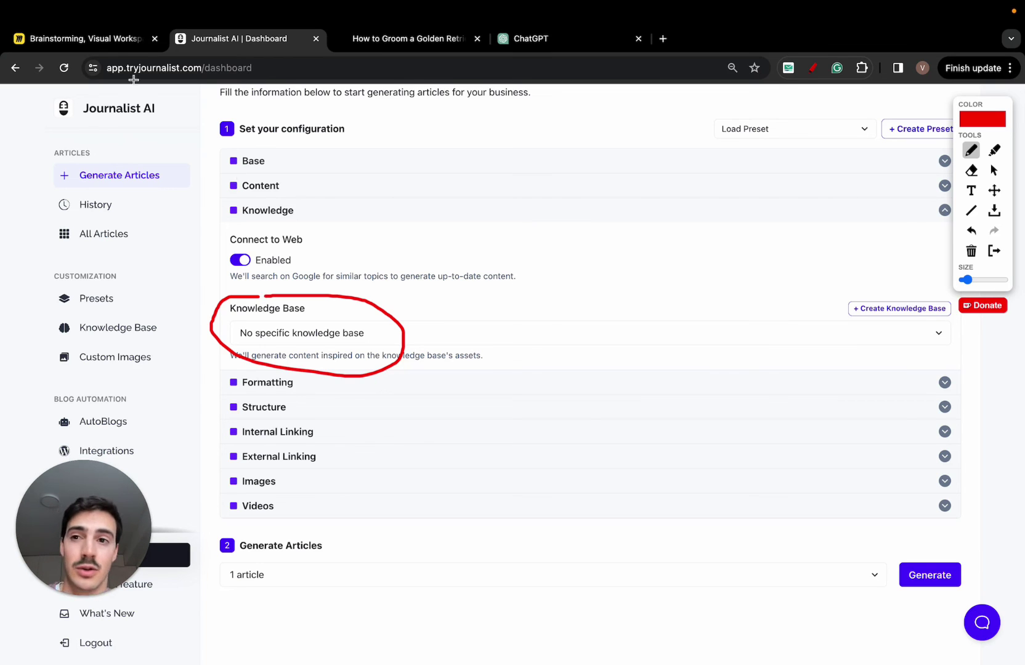
- On the Miro board, draw red underlines beneath 'Sound Human' and the circled H
left_click(111, 44)
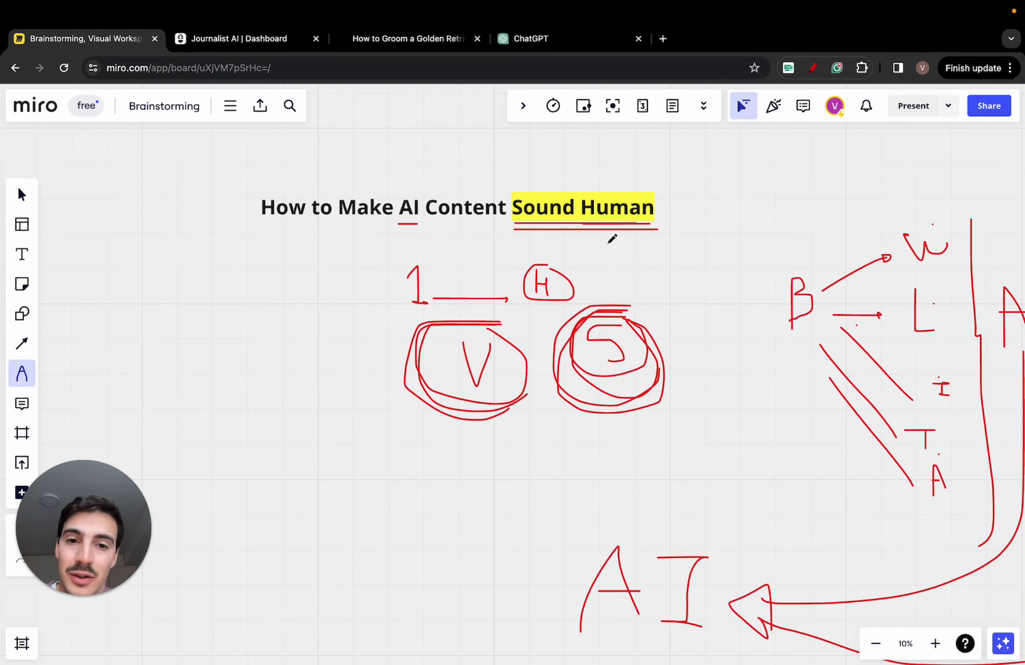
left_click_drag(515, 234, 646, 233)
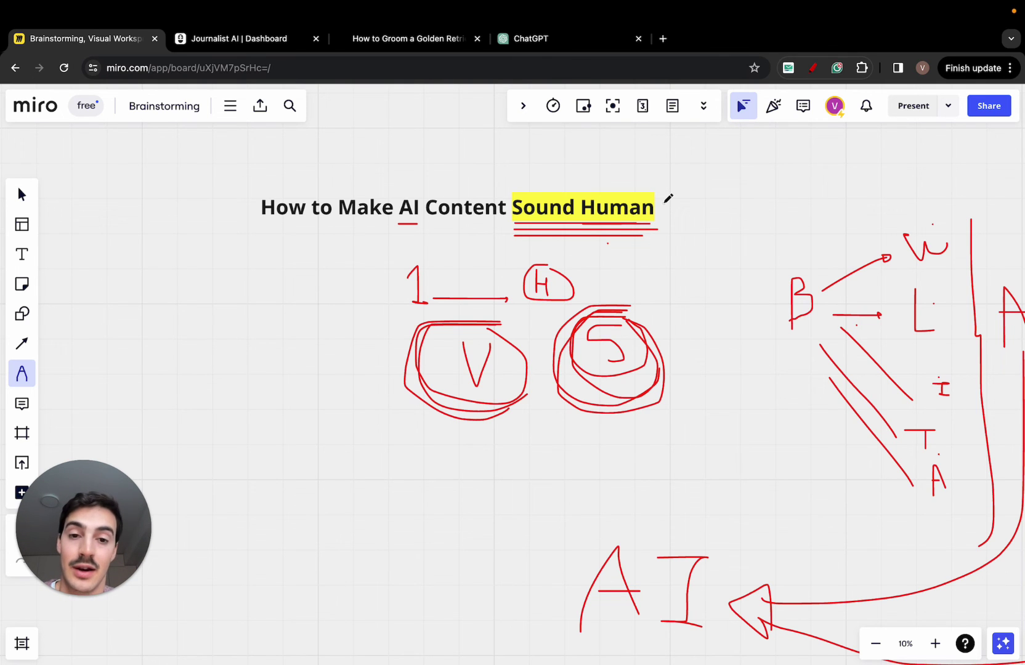
scroll(668, 198, "up", 3)
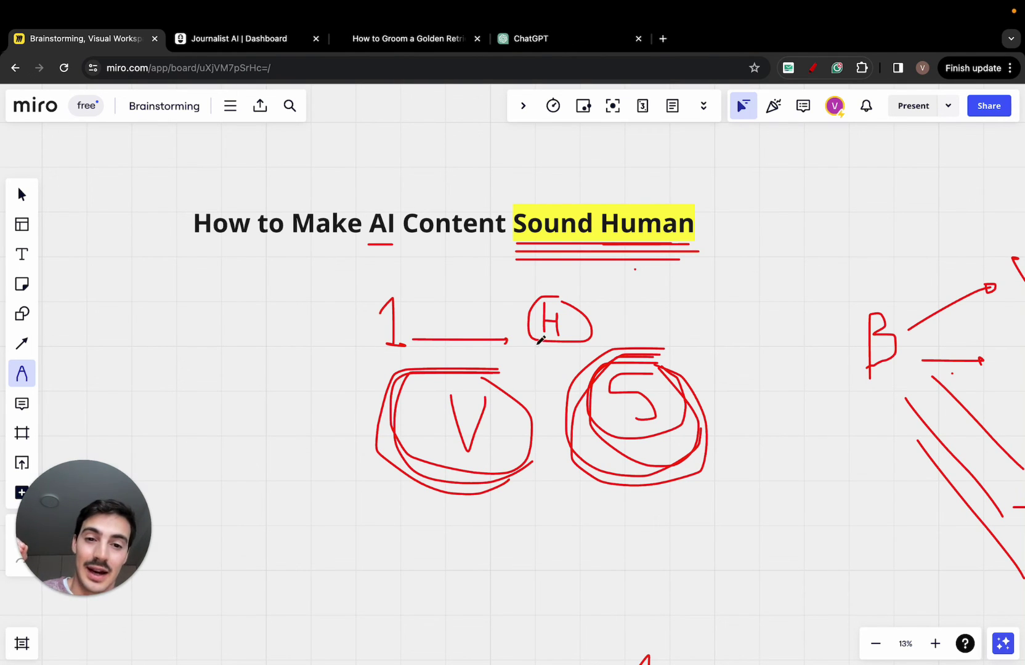
left_click_drag(536, 344, 580, 343)
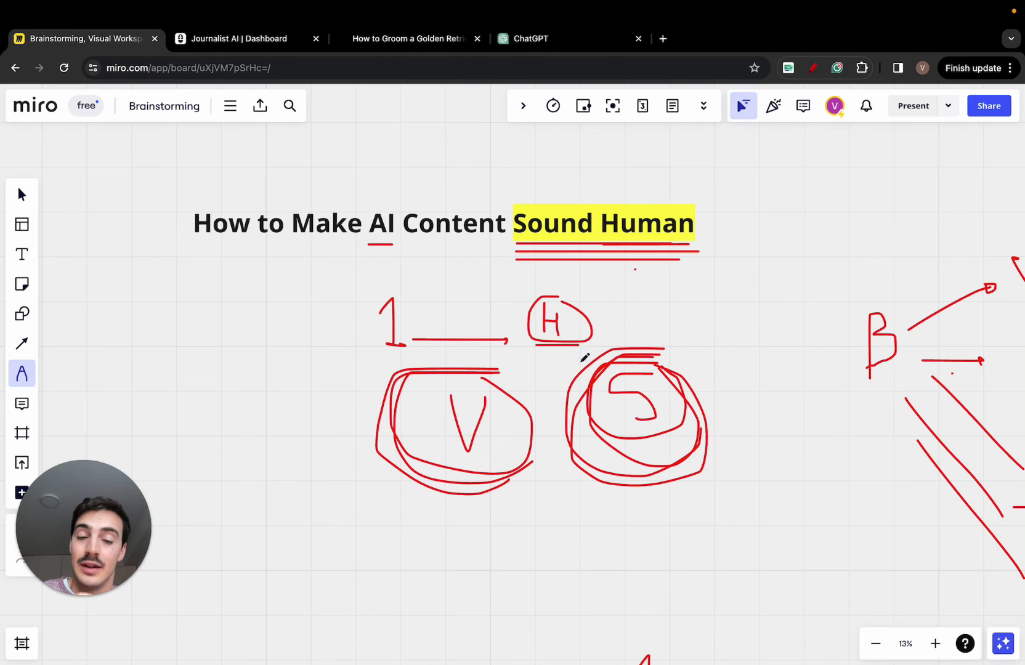